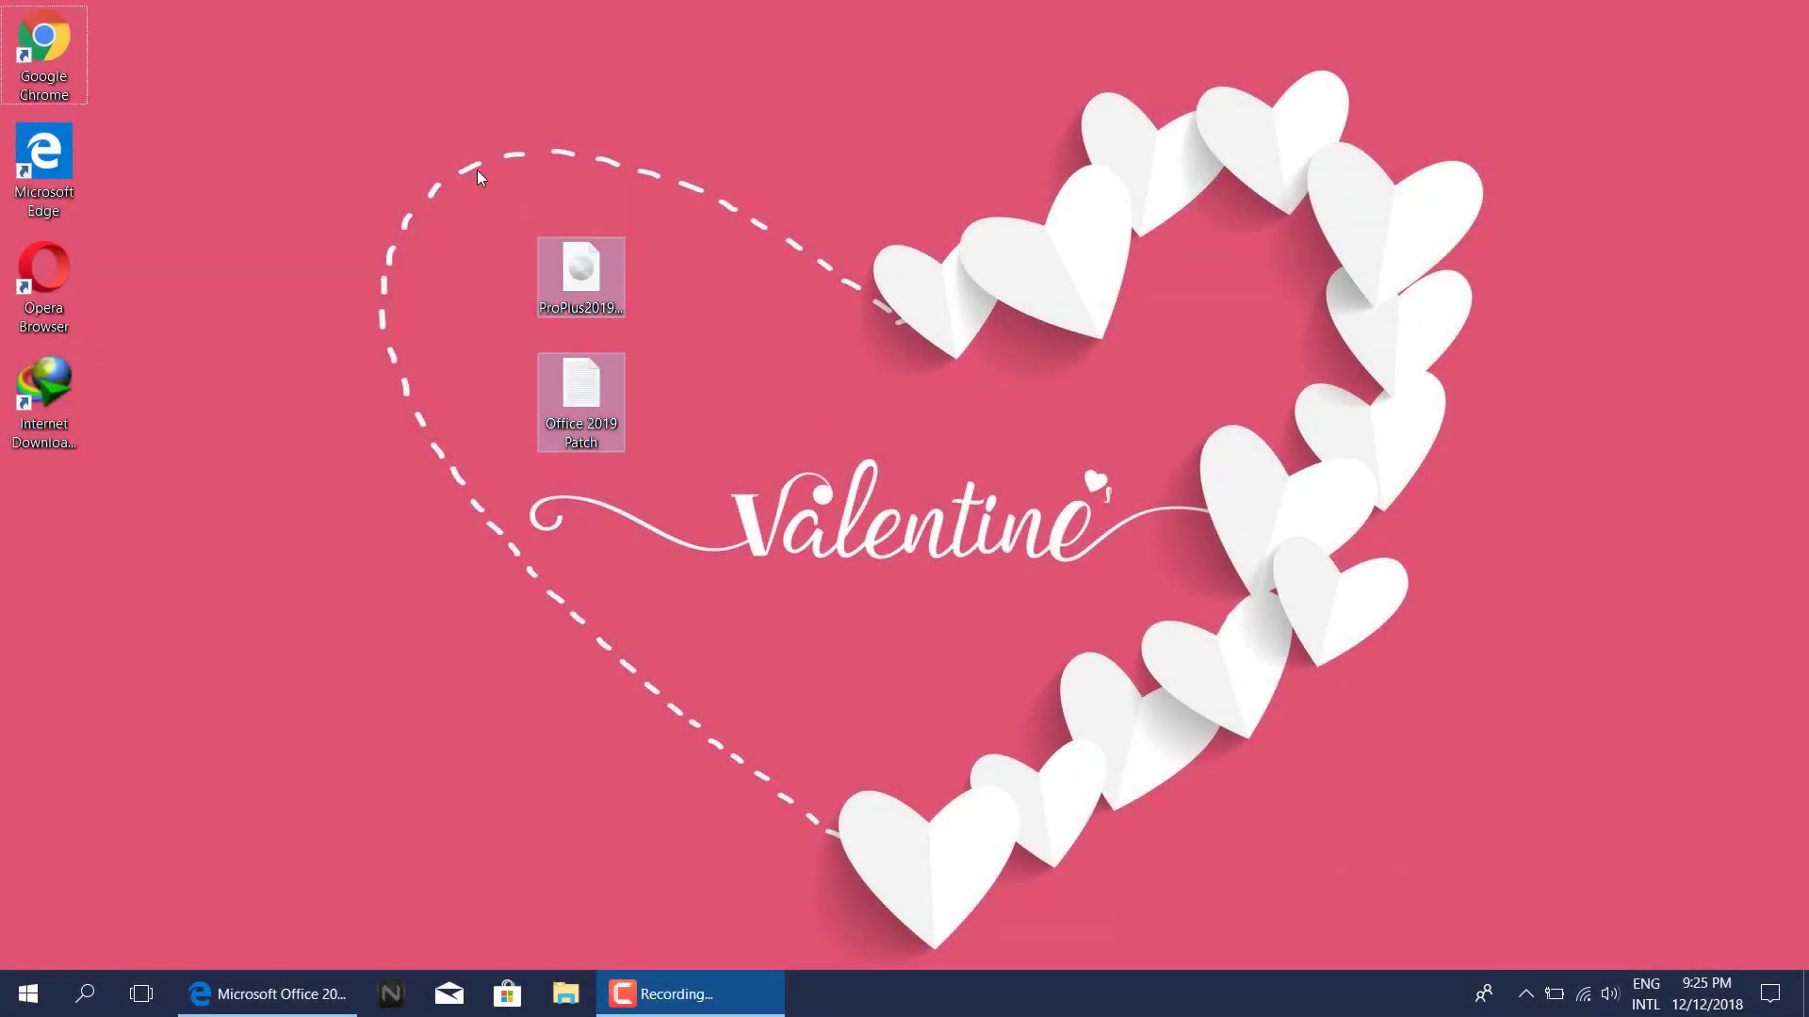
# Step: Box-select the downloaded Office 2019 image and patch files on the desktop
pyautogui.moveTo(470, 146); pyautogui.dragTo(709, 580)
# Step: Like the Office 2019 install tutorial video and subscribe to its channel
pyautogui.click(296, 1005)
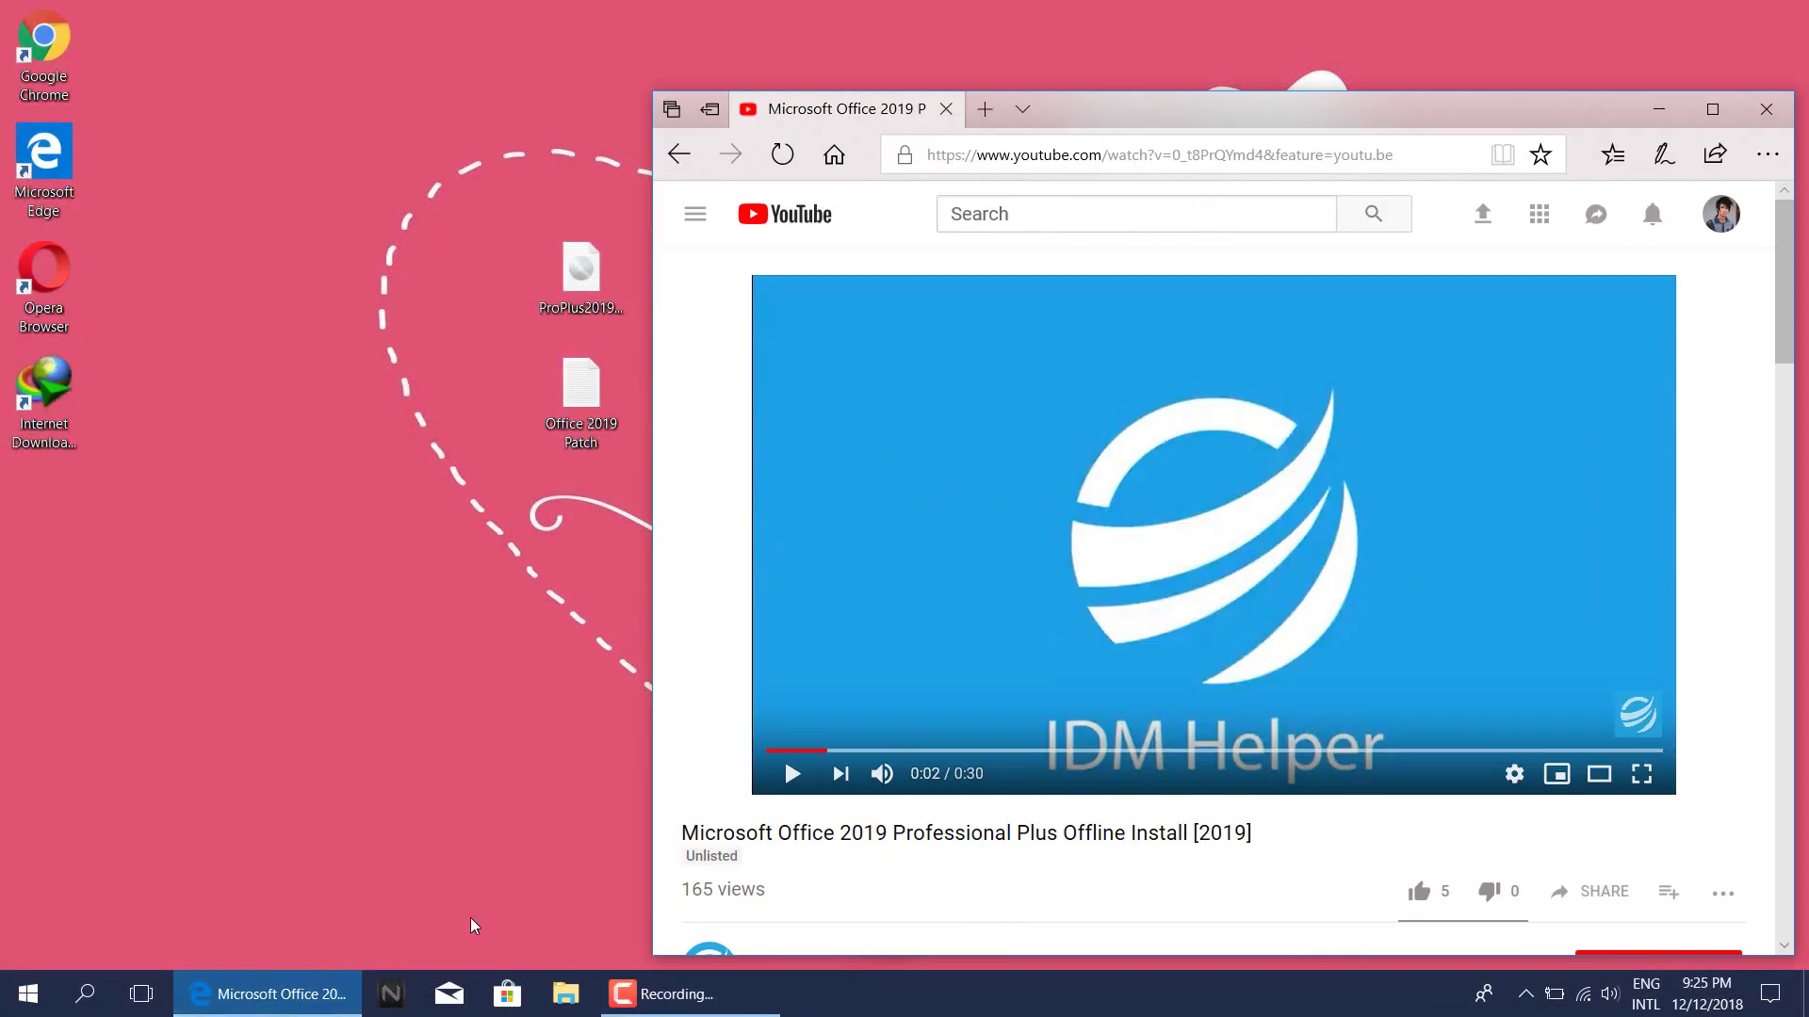
pyautogui.moveTo(1783, 271); pyautogui.dragTo(1780, 379)
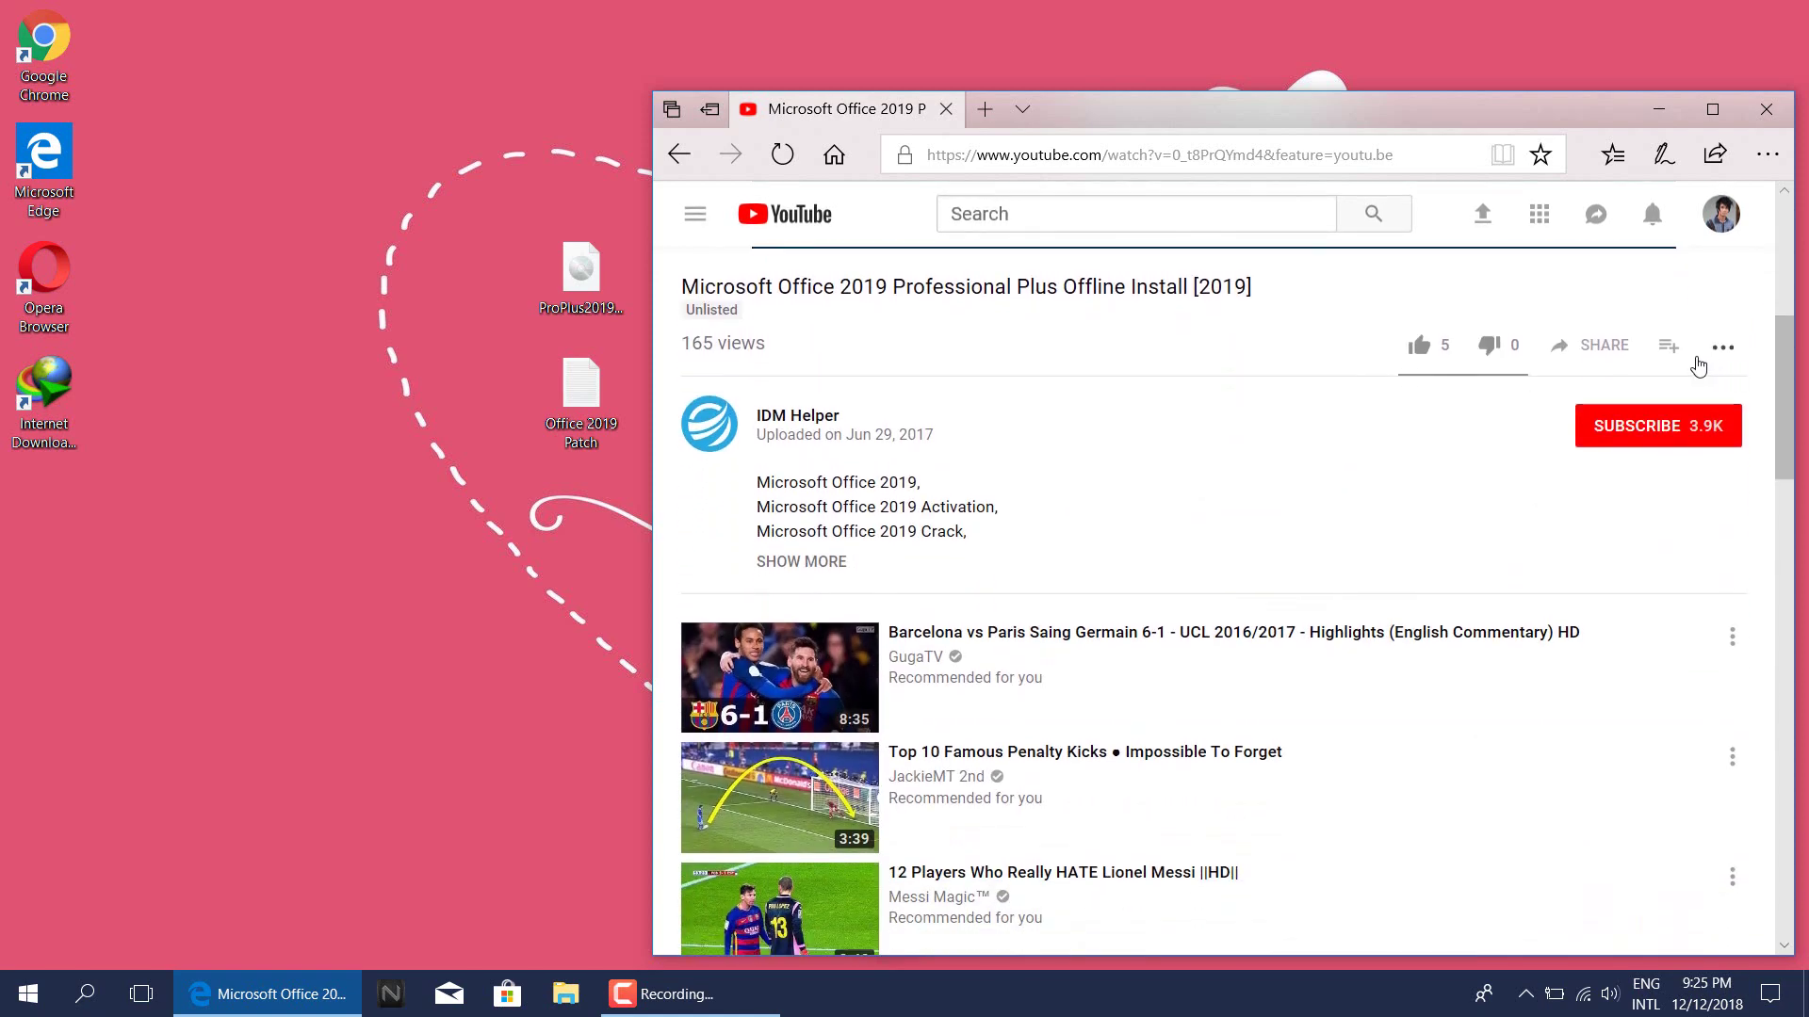
pyautogui.click(1419, 345)
pyautogui.click(1635, 433)
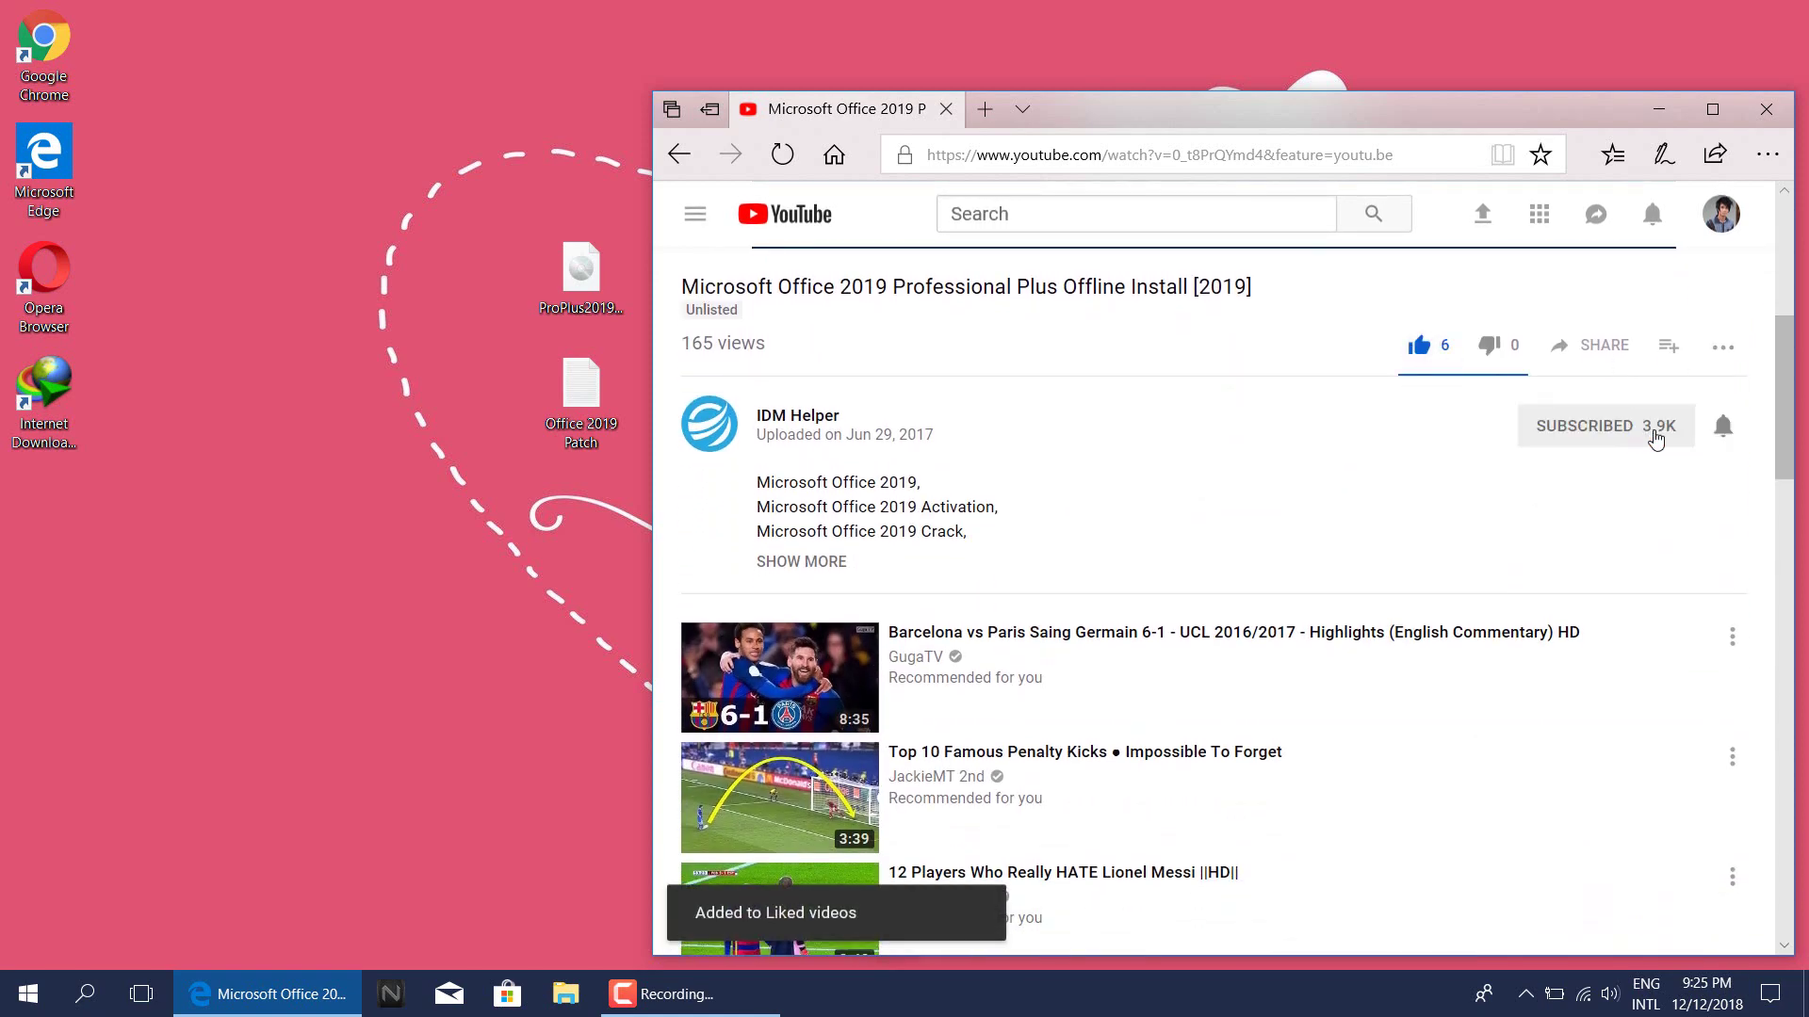
# Step: Expand the video description and open the OfficeProPlus 2019 Google Drive link
pyautogui.click(796, 561)
pyautogui.scroll(-3, 801, 563)
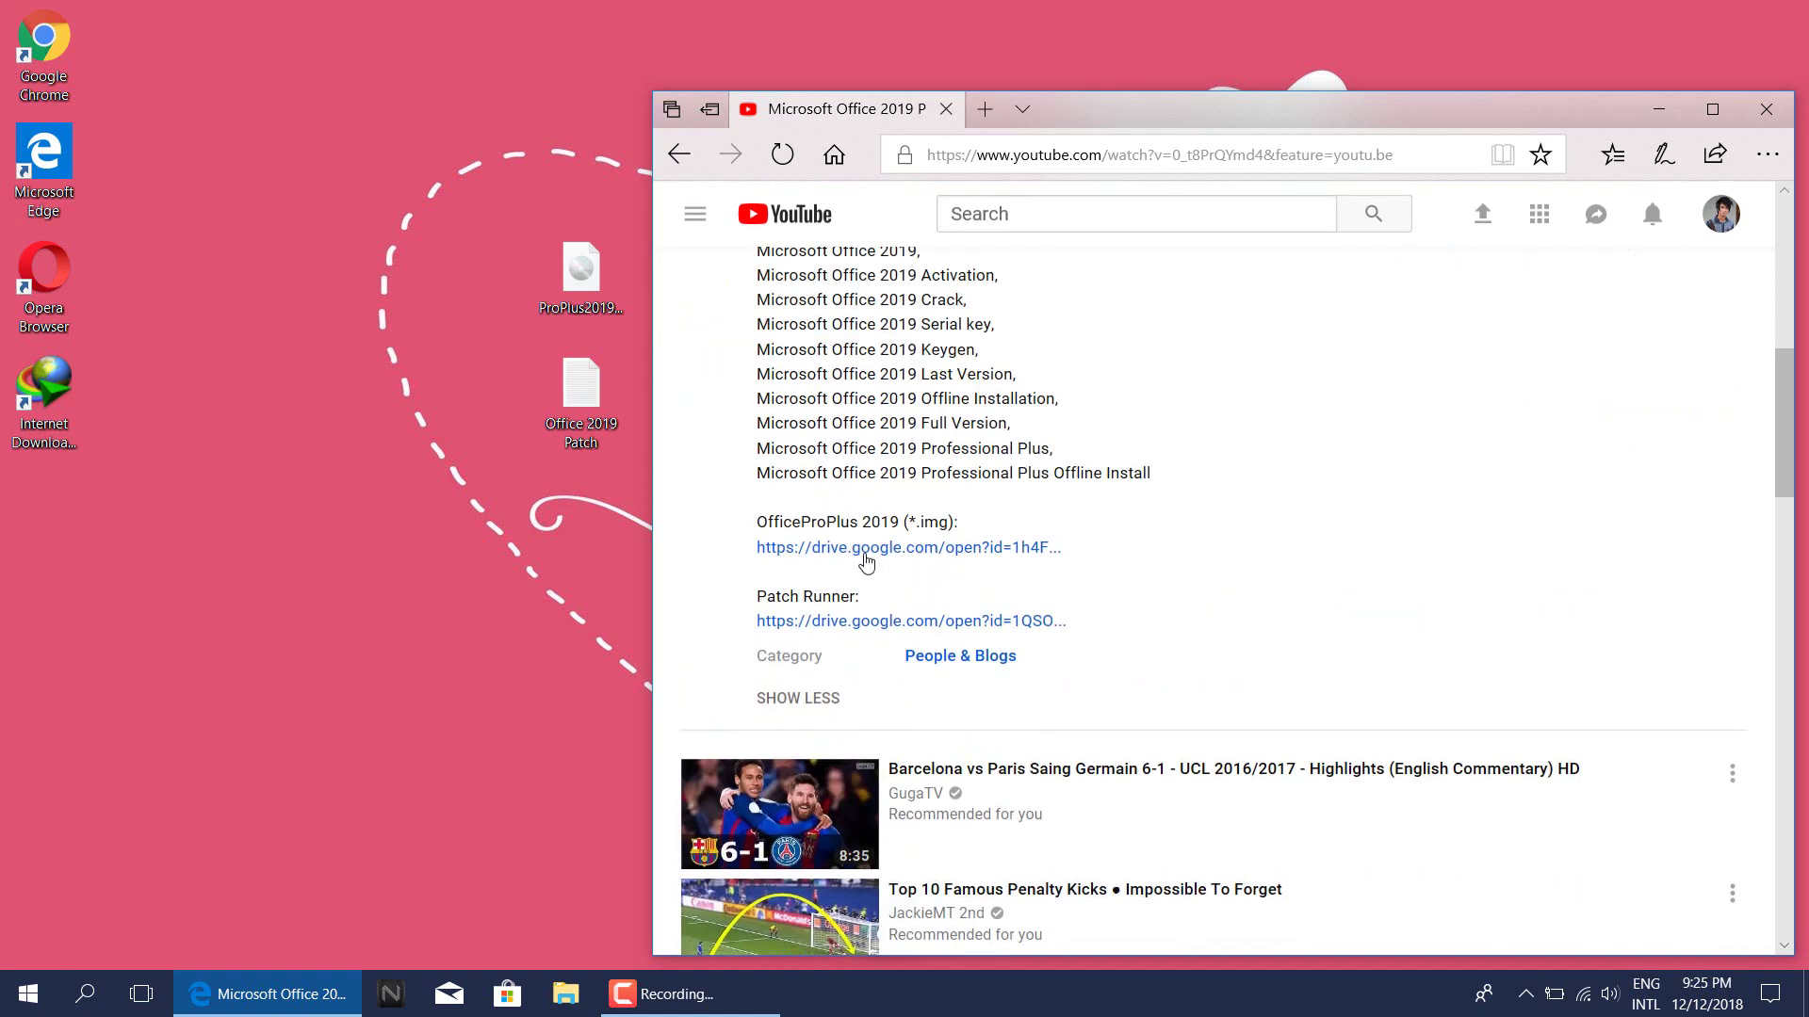
pyautogui.click(876, 552)
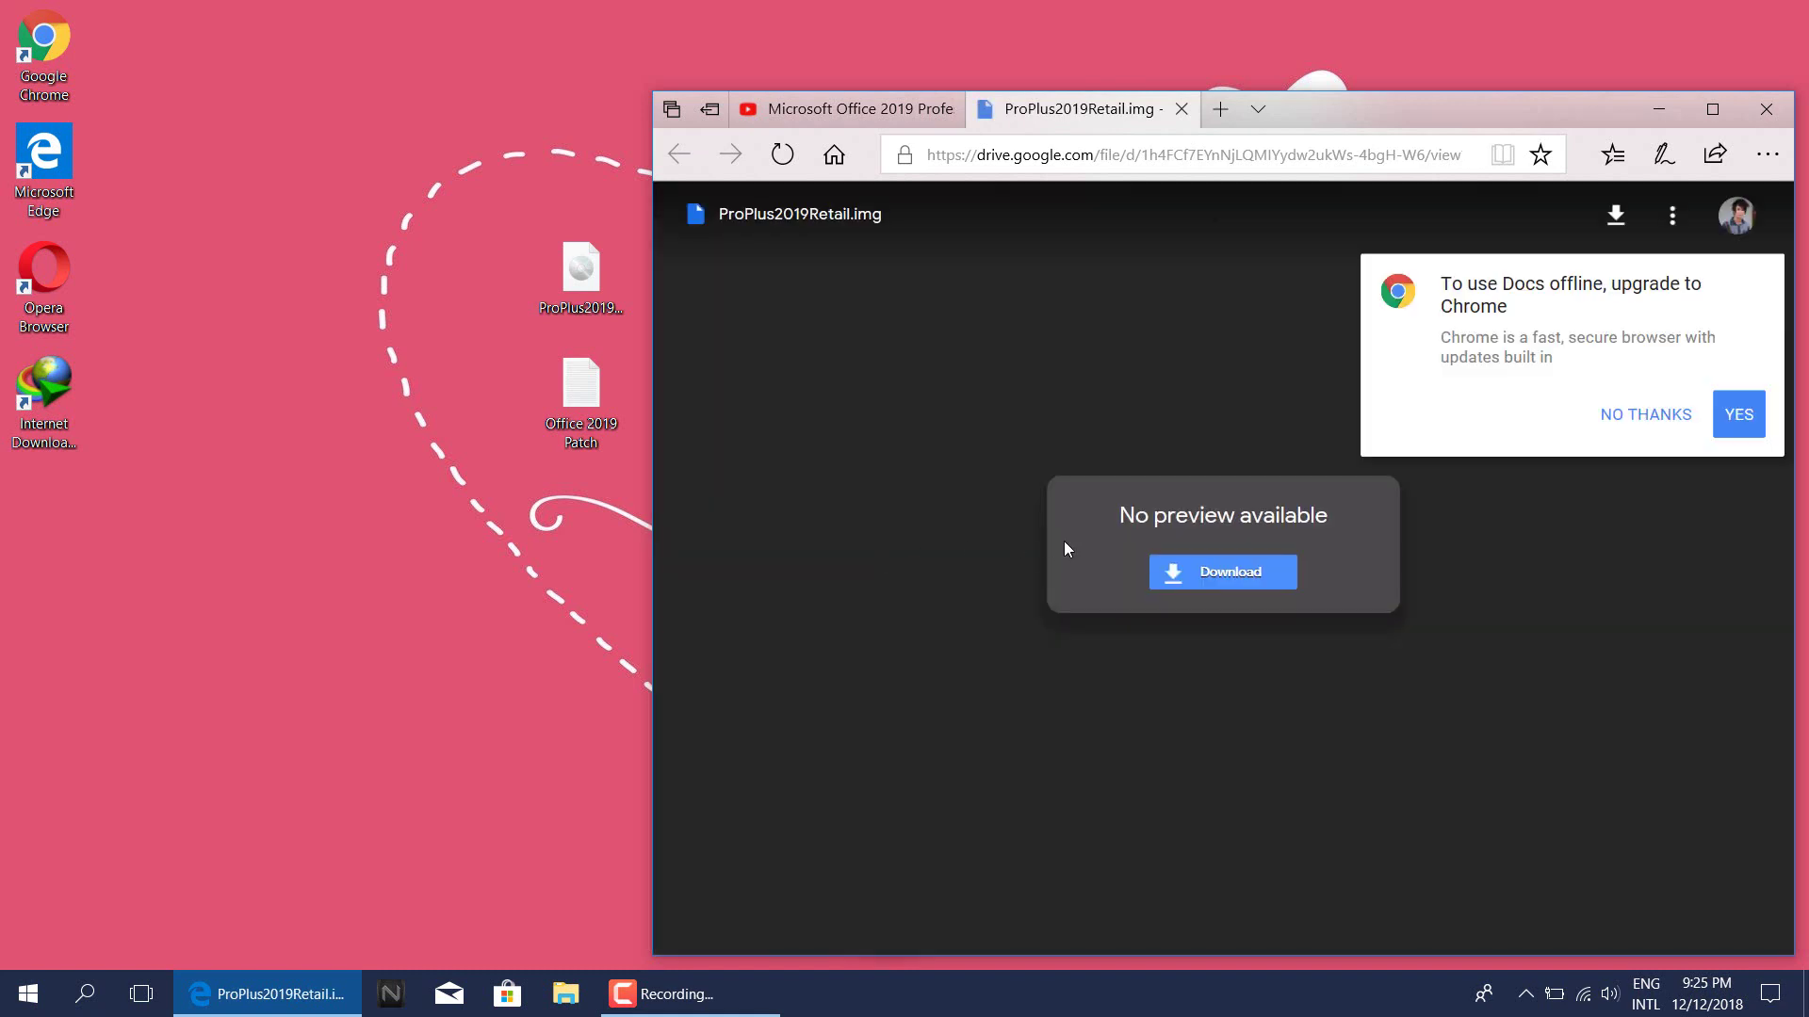
# Step: Download ProPlus2019Retail.img despite the virus scan warning, then close its Drive tabs
pyautogui.click(1644, 416)
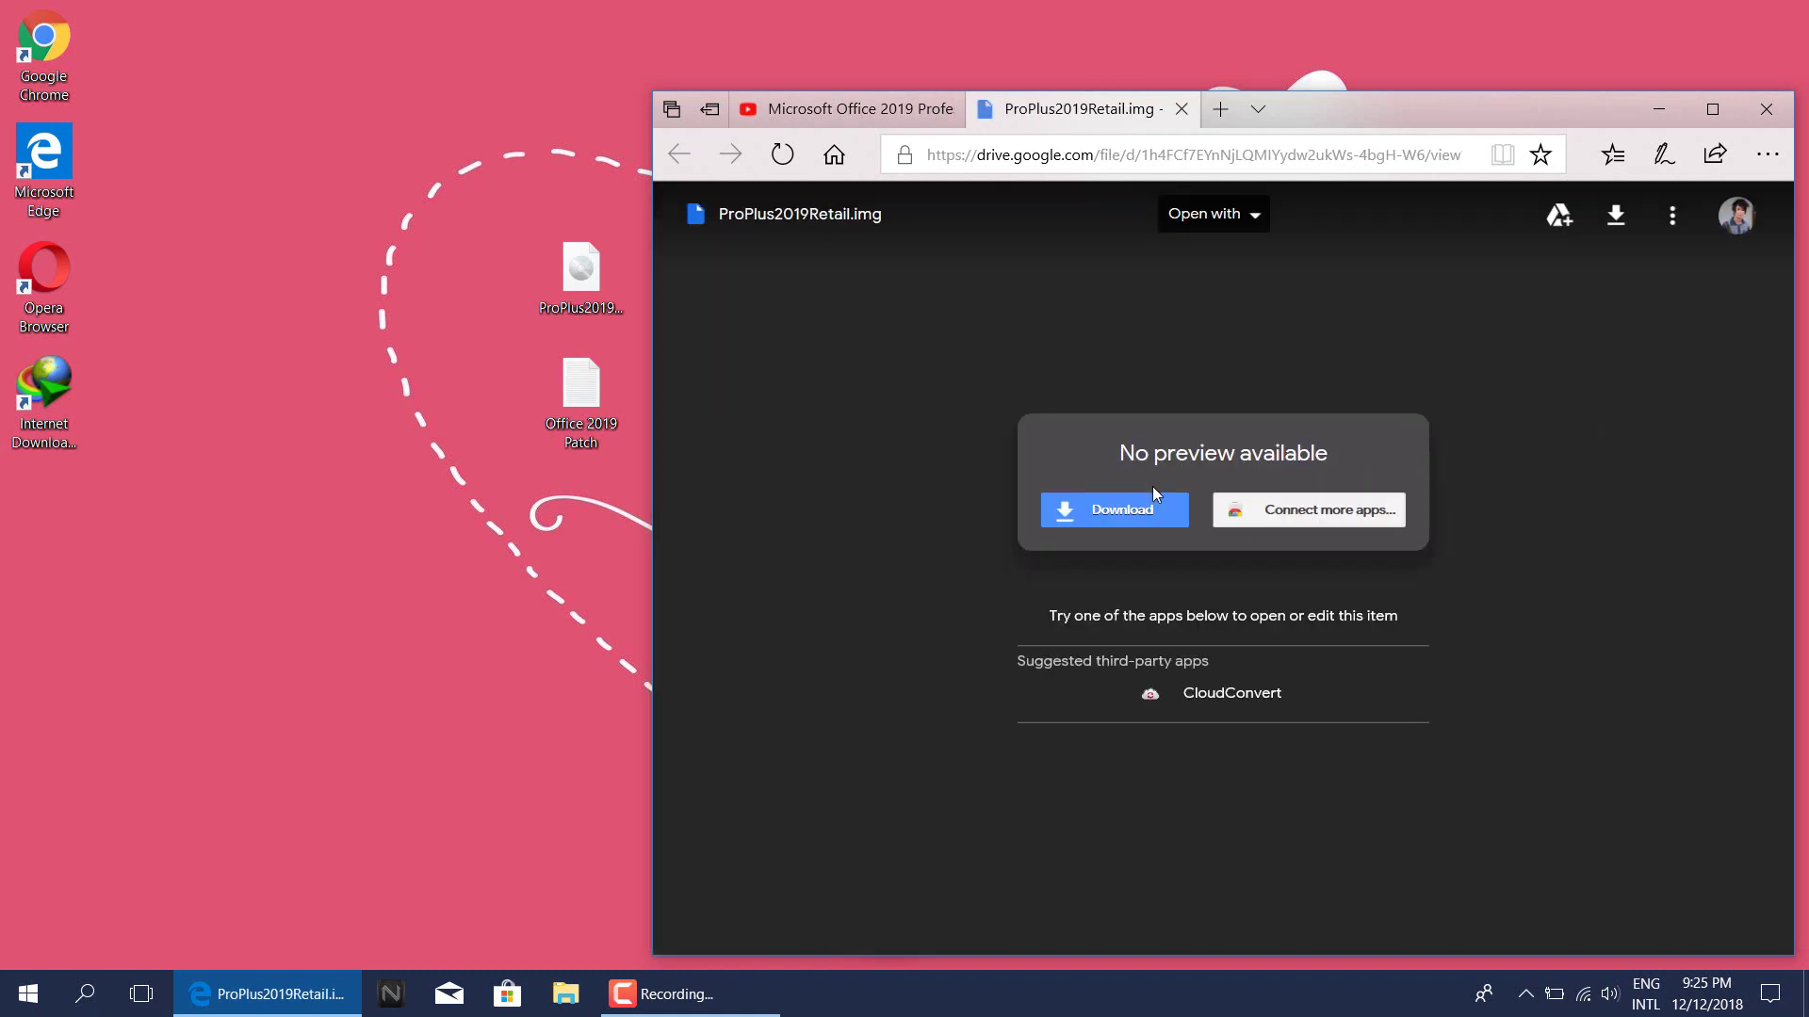
pyautogui.click(1140, 509)
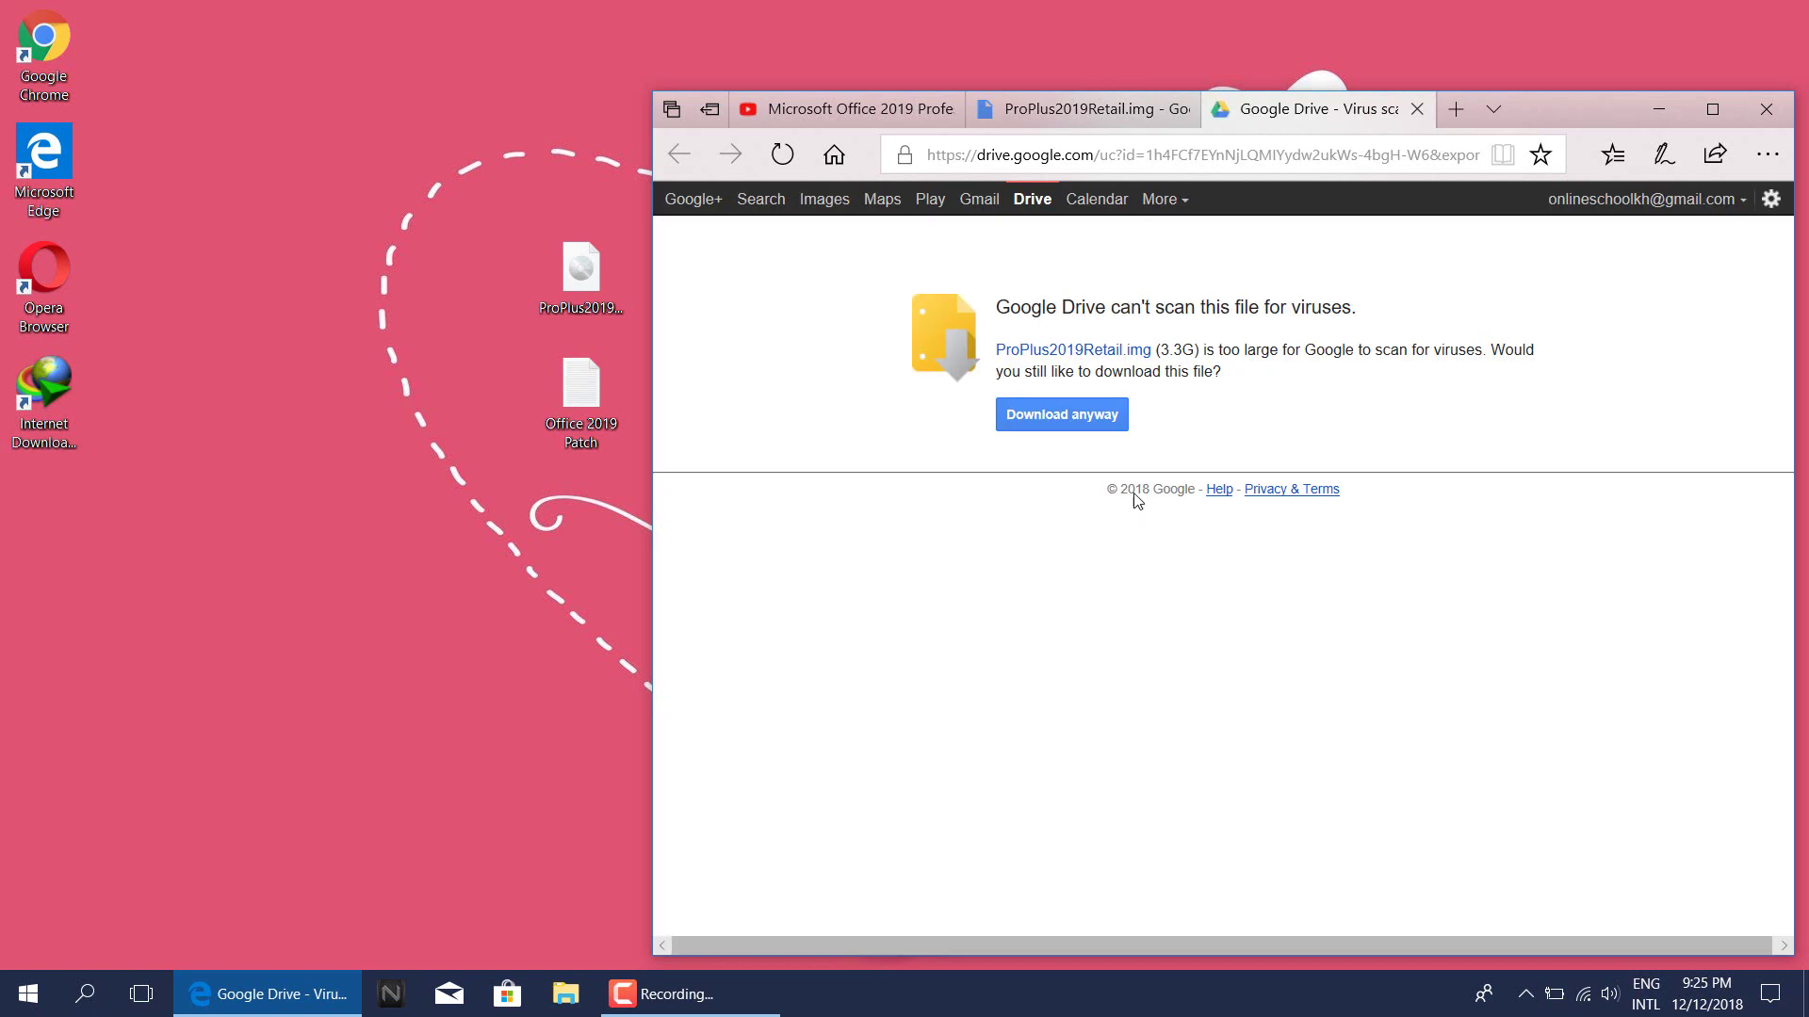
pyautogui.click(1075, 420)
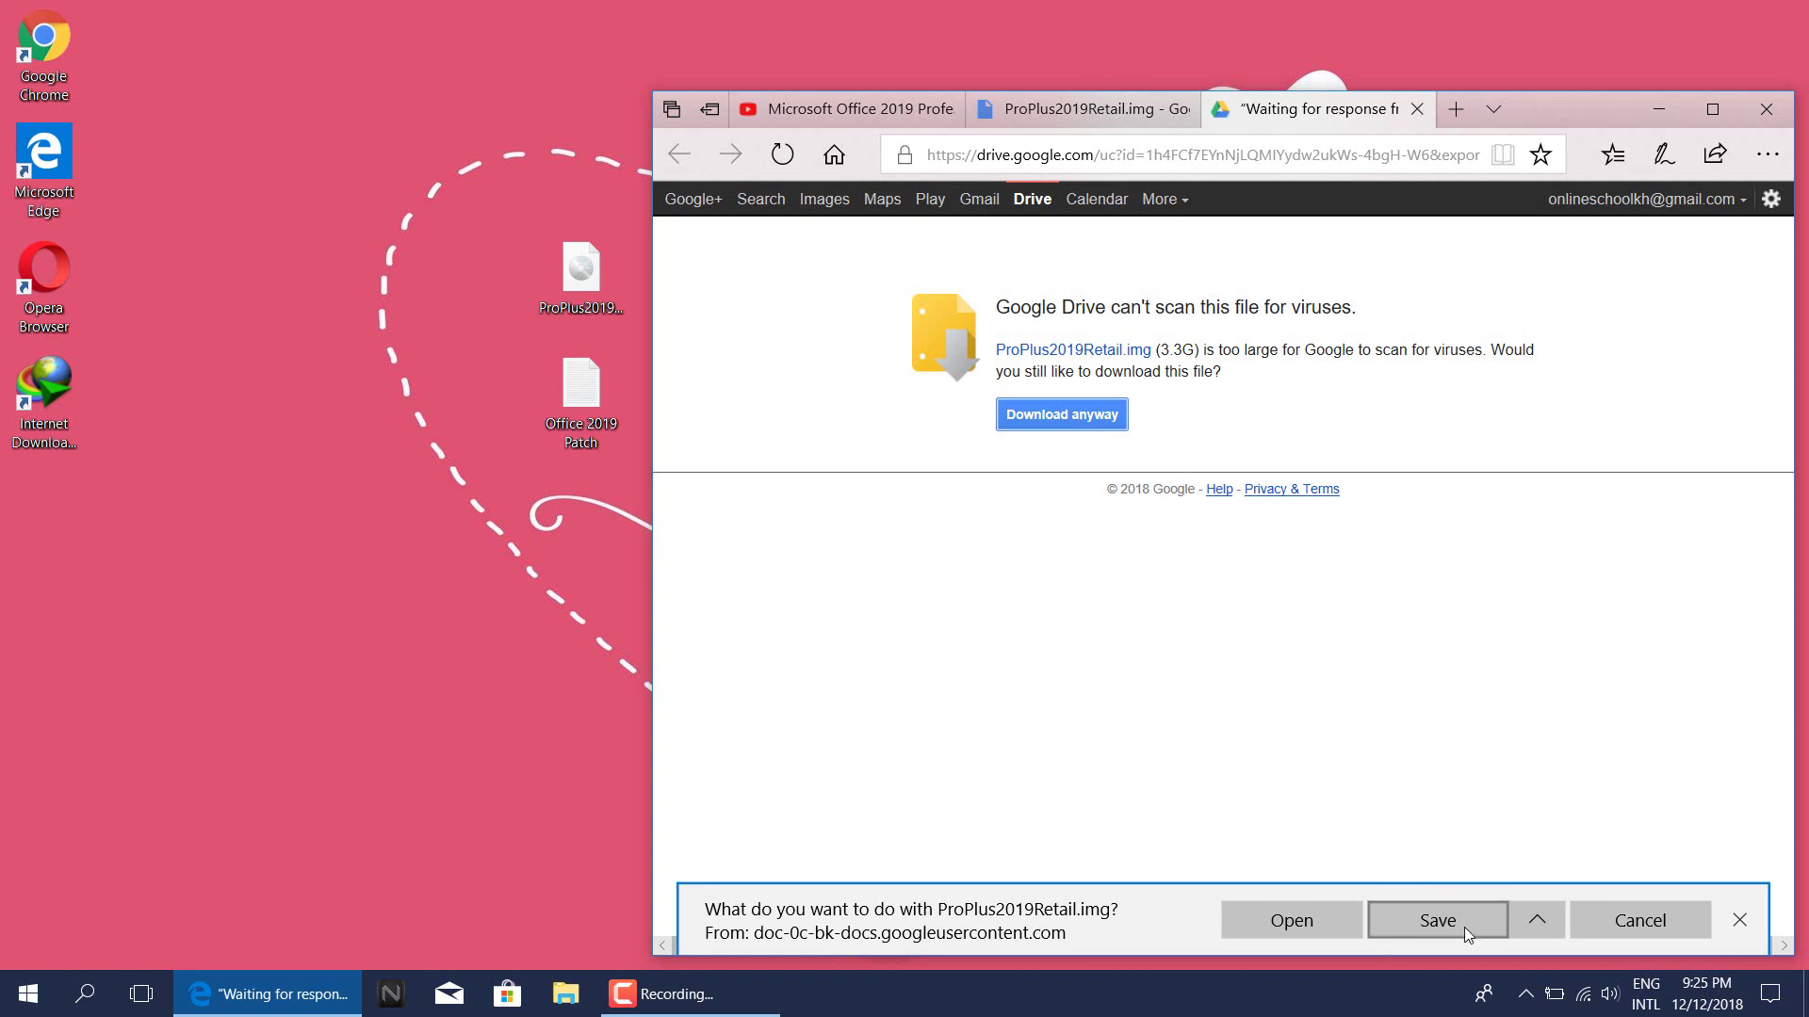
pyautogui.click(581, 275)
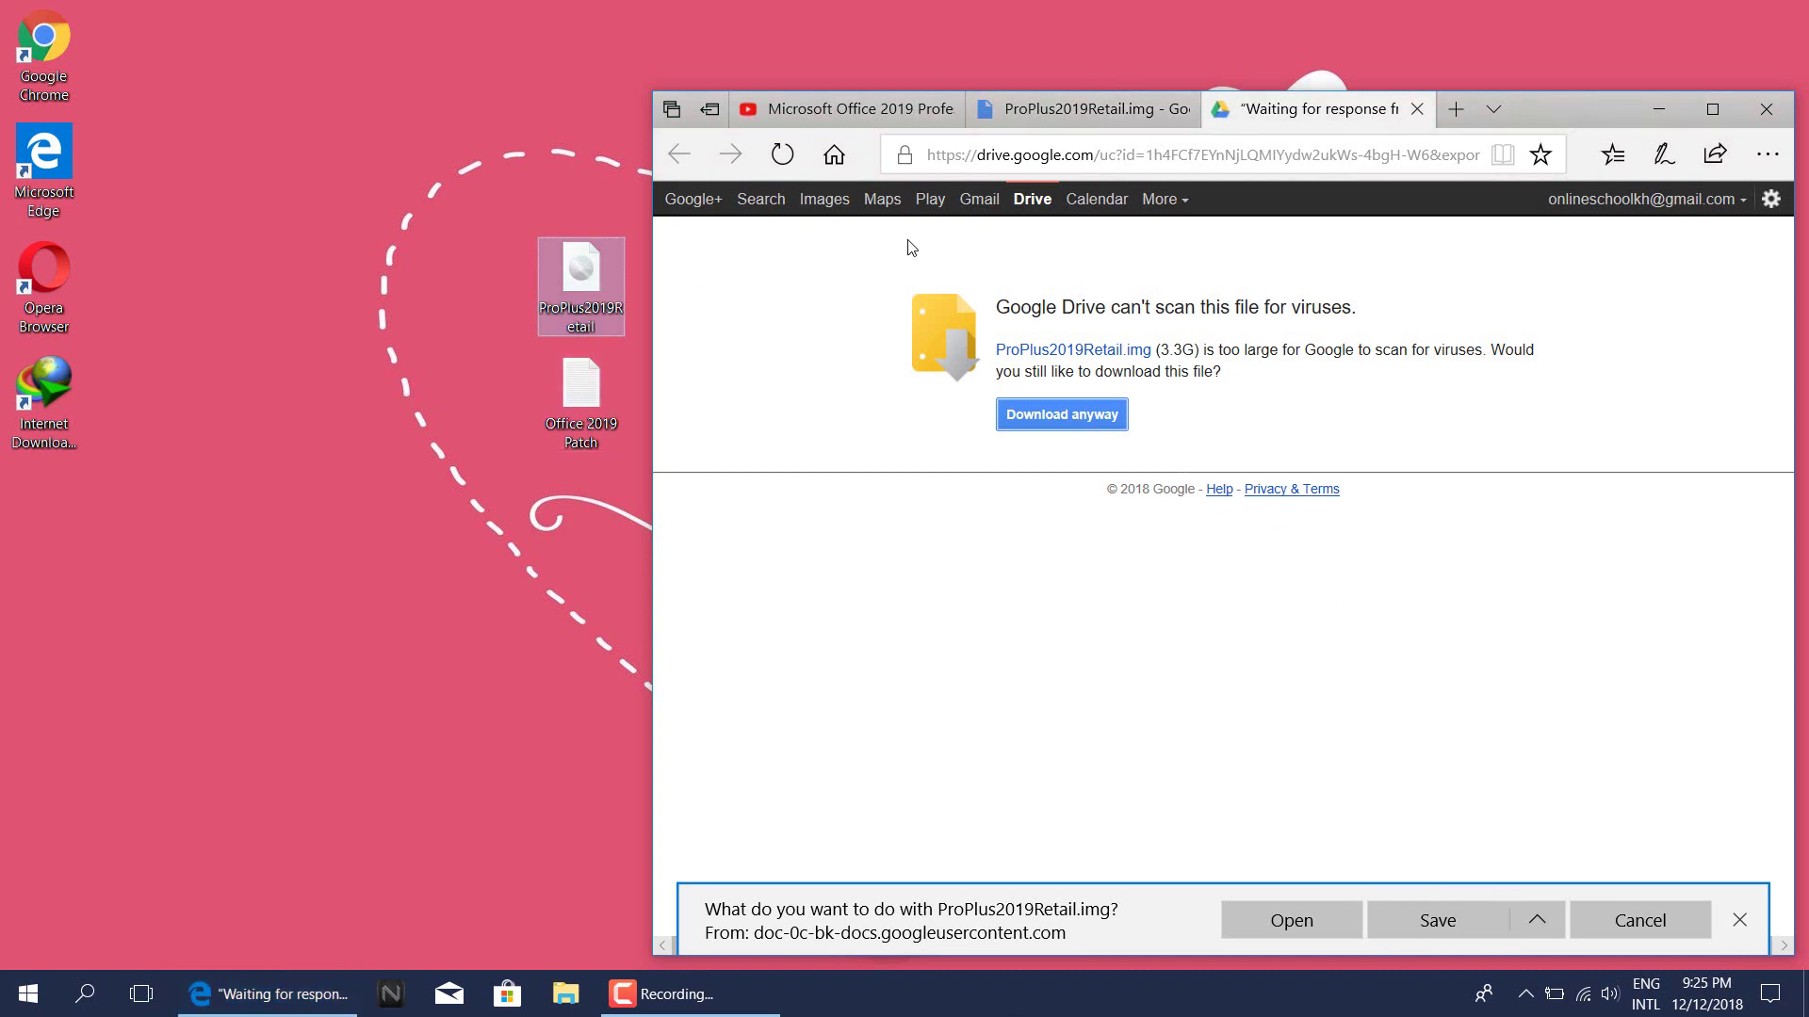
pyautogui.click(1416, 110)
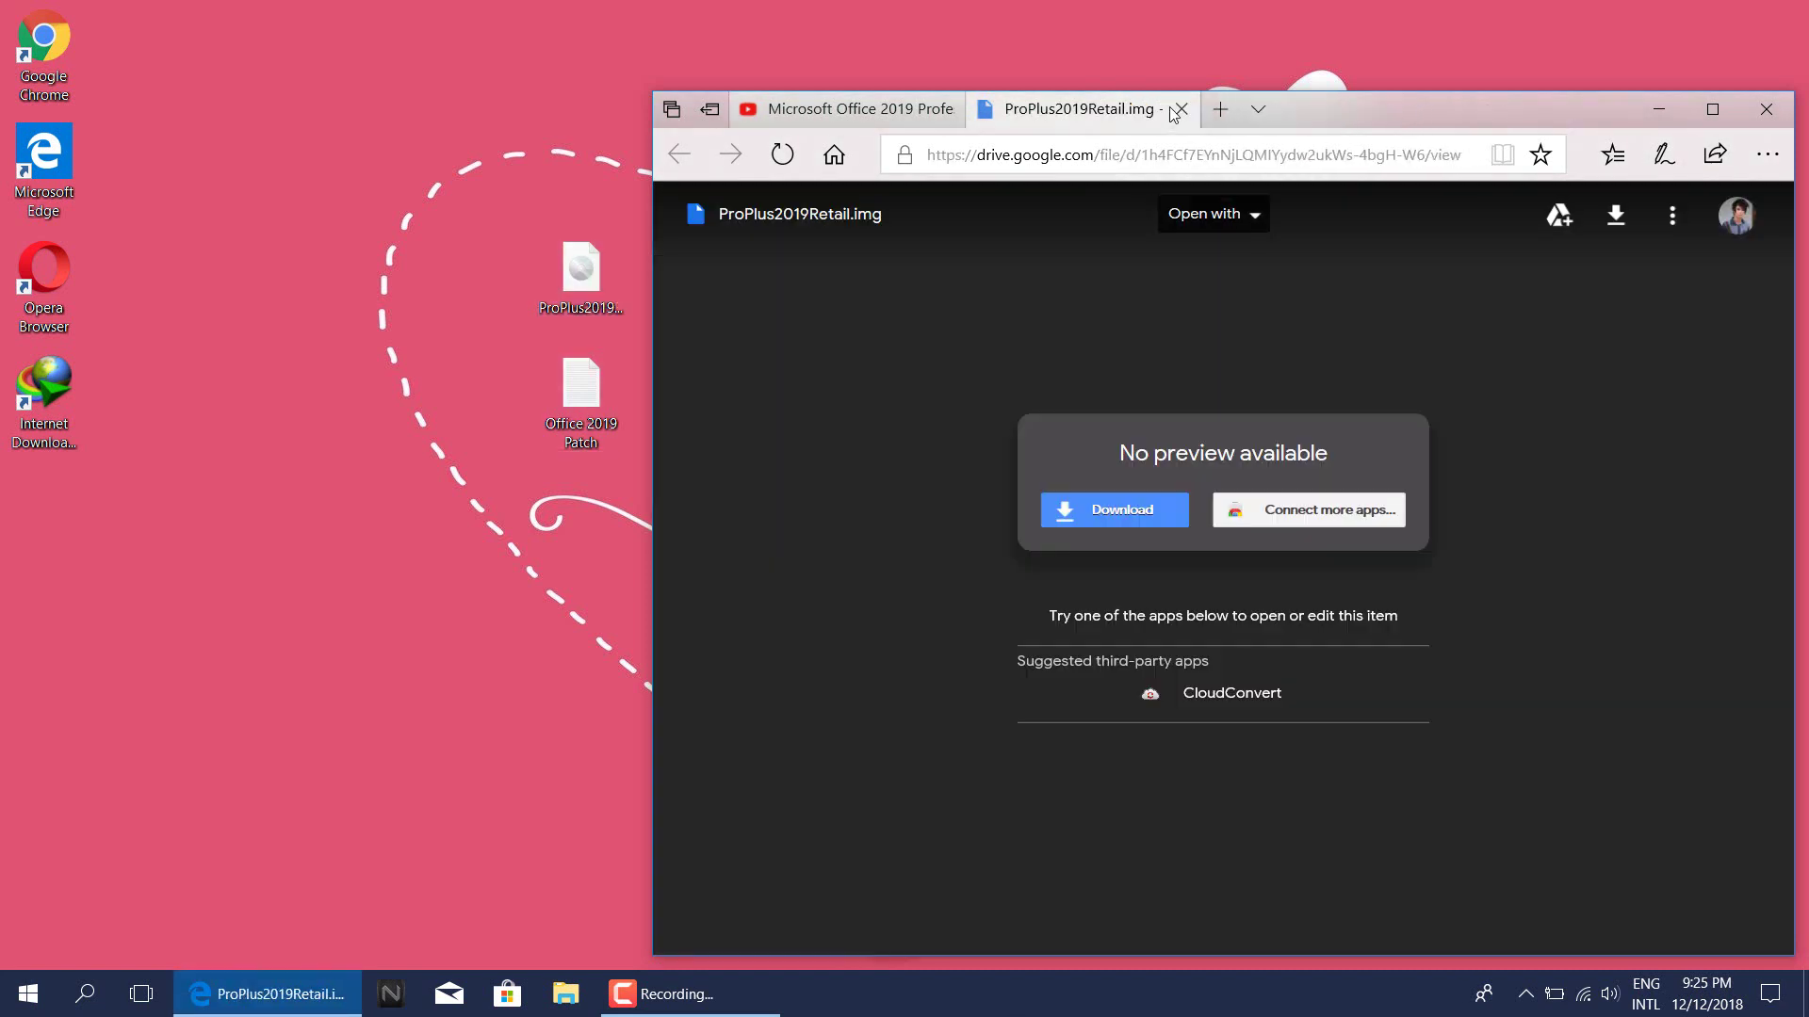
pyautogui.click(1176, 109)
# Step: Download Office 2019 Patch.txt from the Patch Runner link and close that tab
pyautogui.click(873, 622)
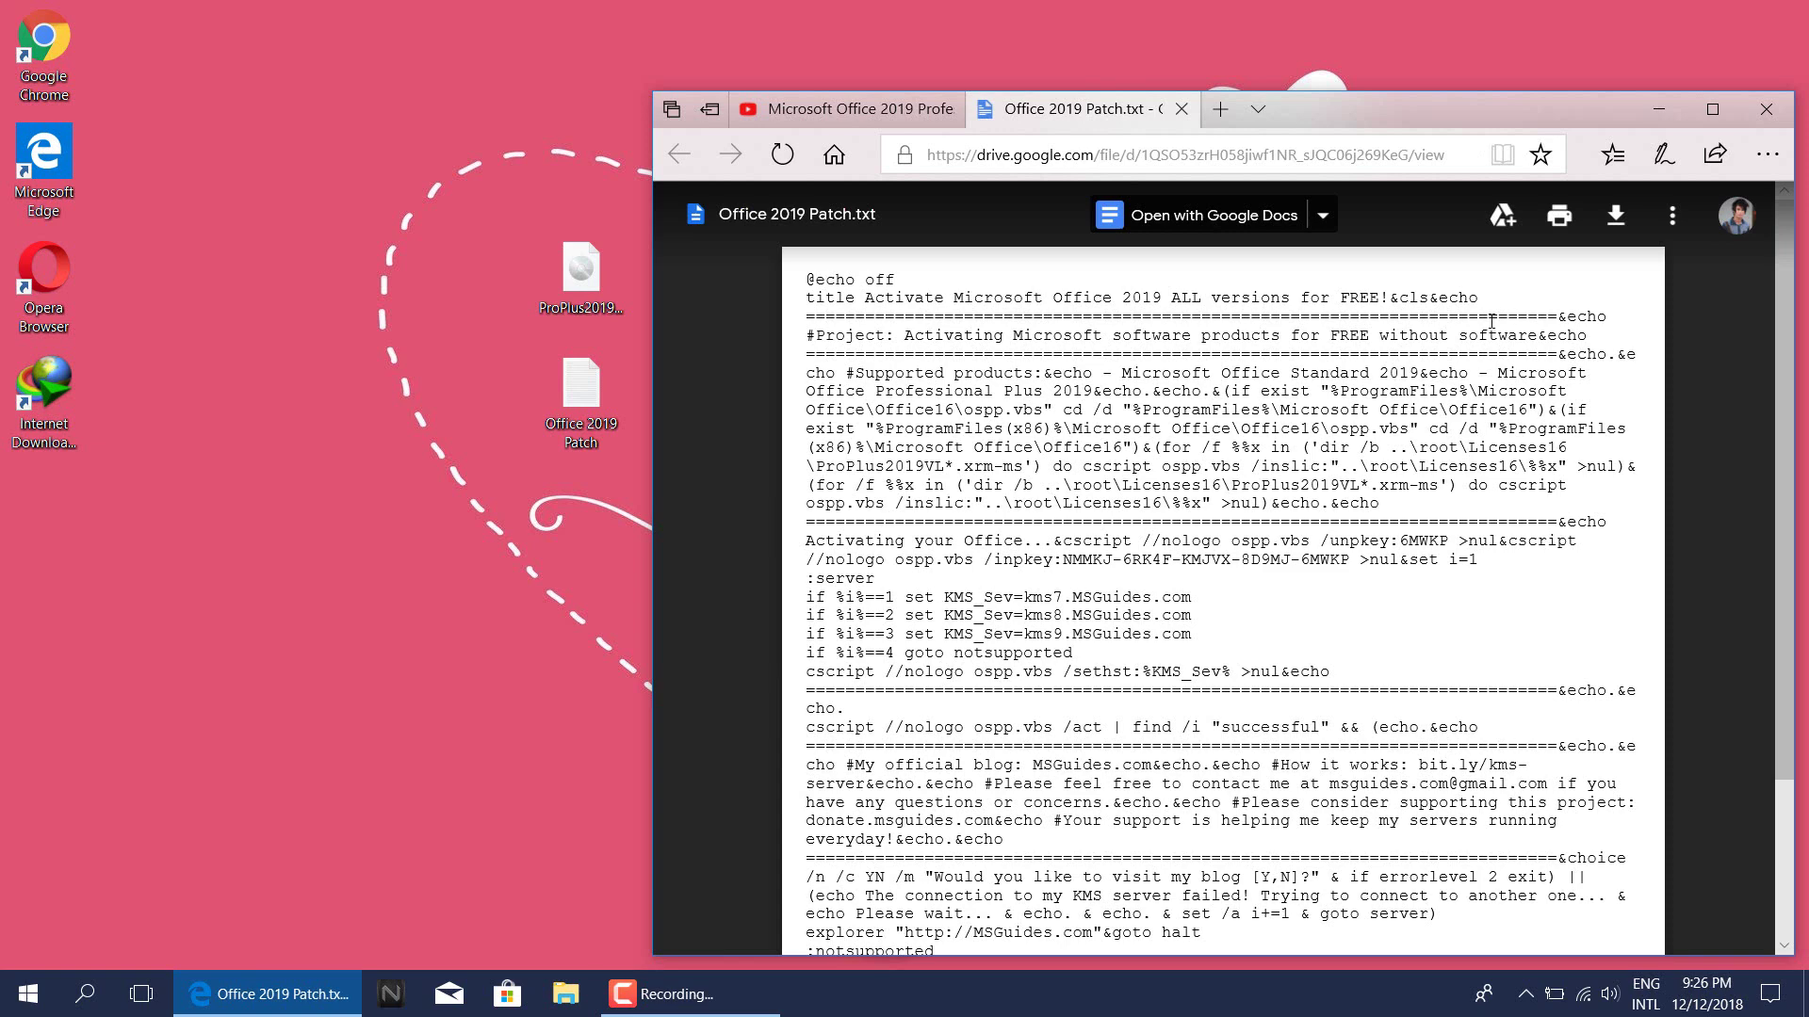
pyautogui.click(1615, 215)
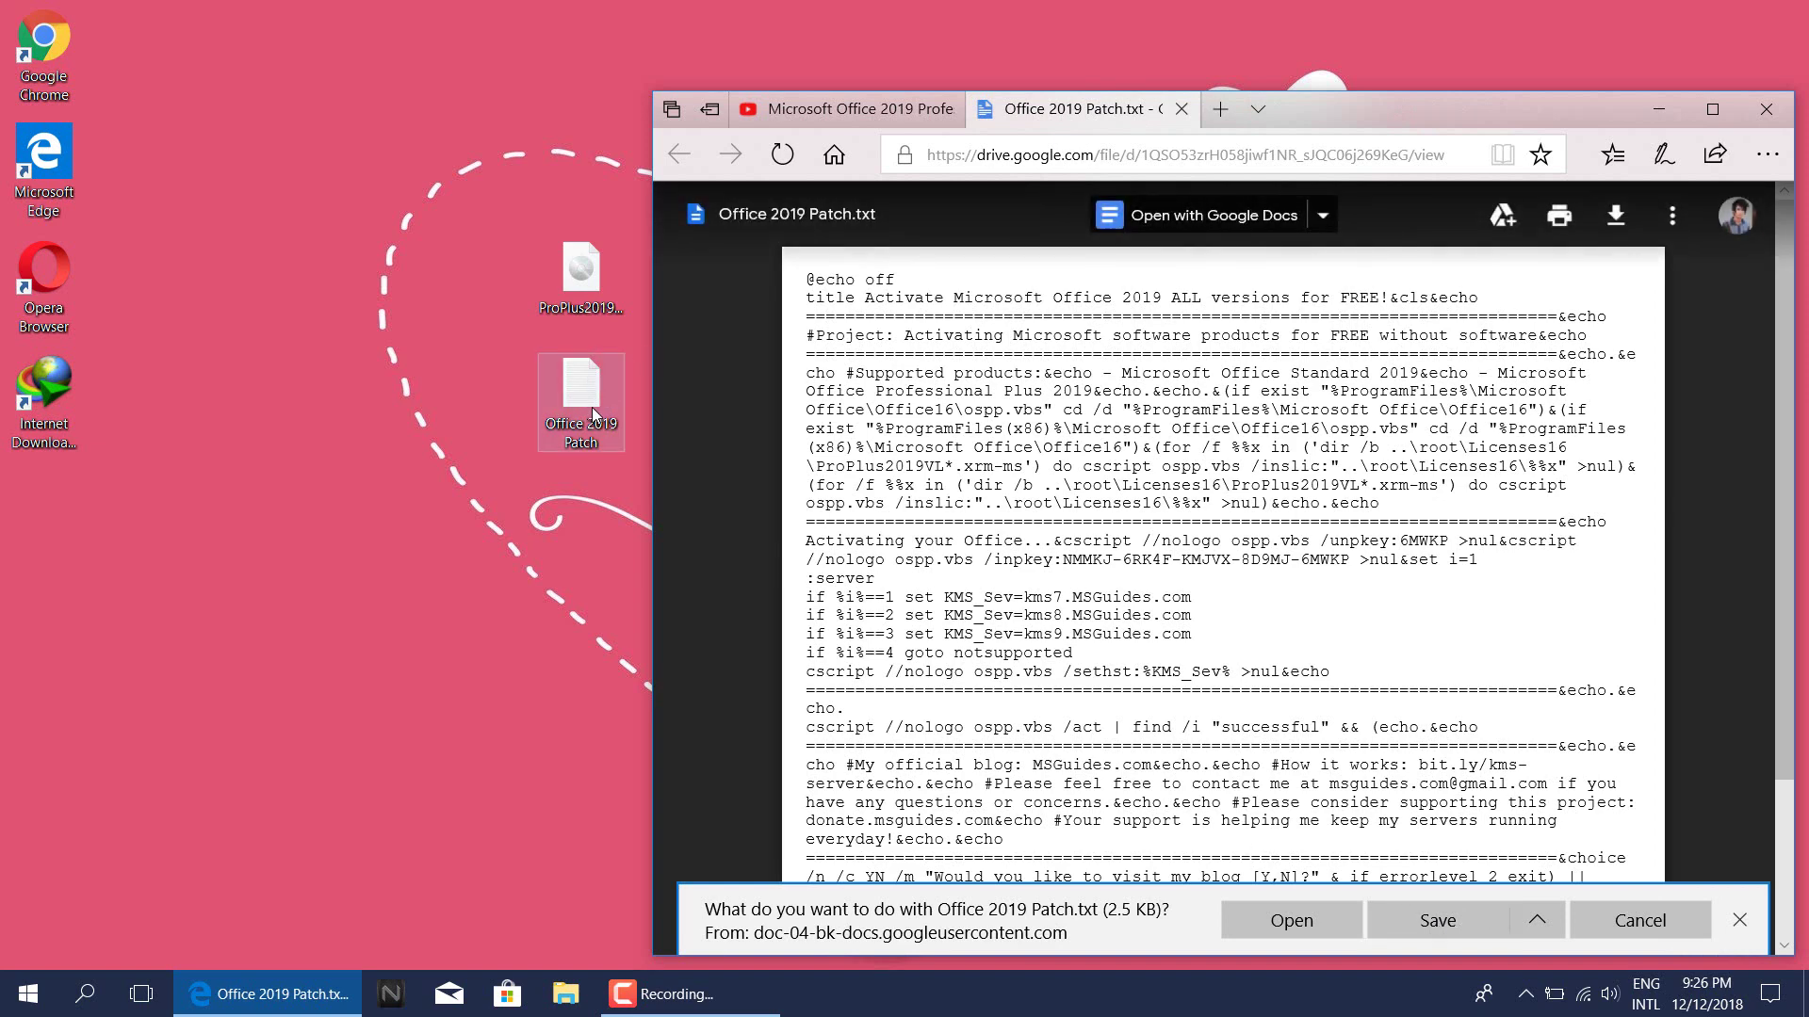
pyautogui.click(1181, 109)
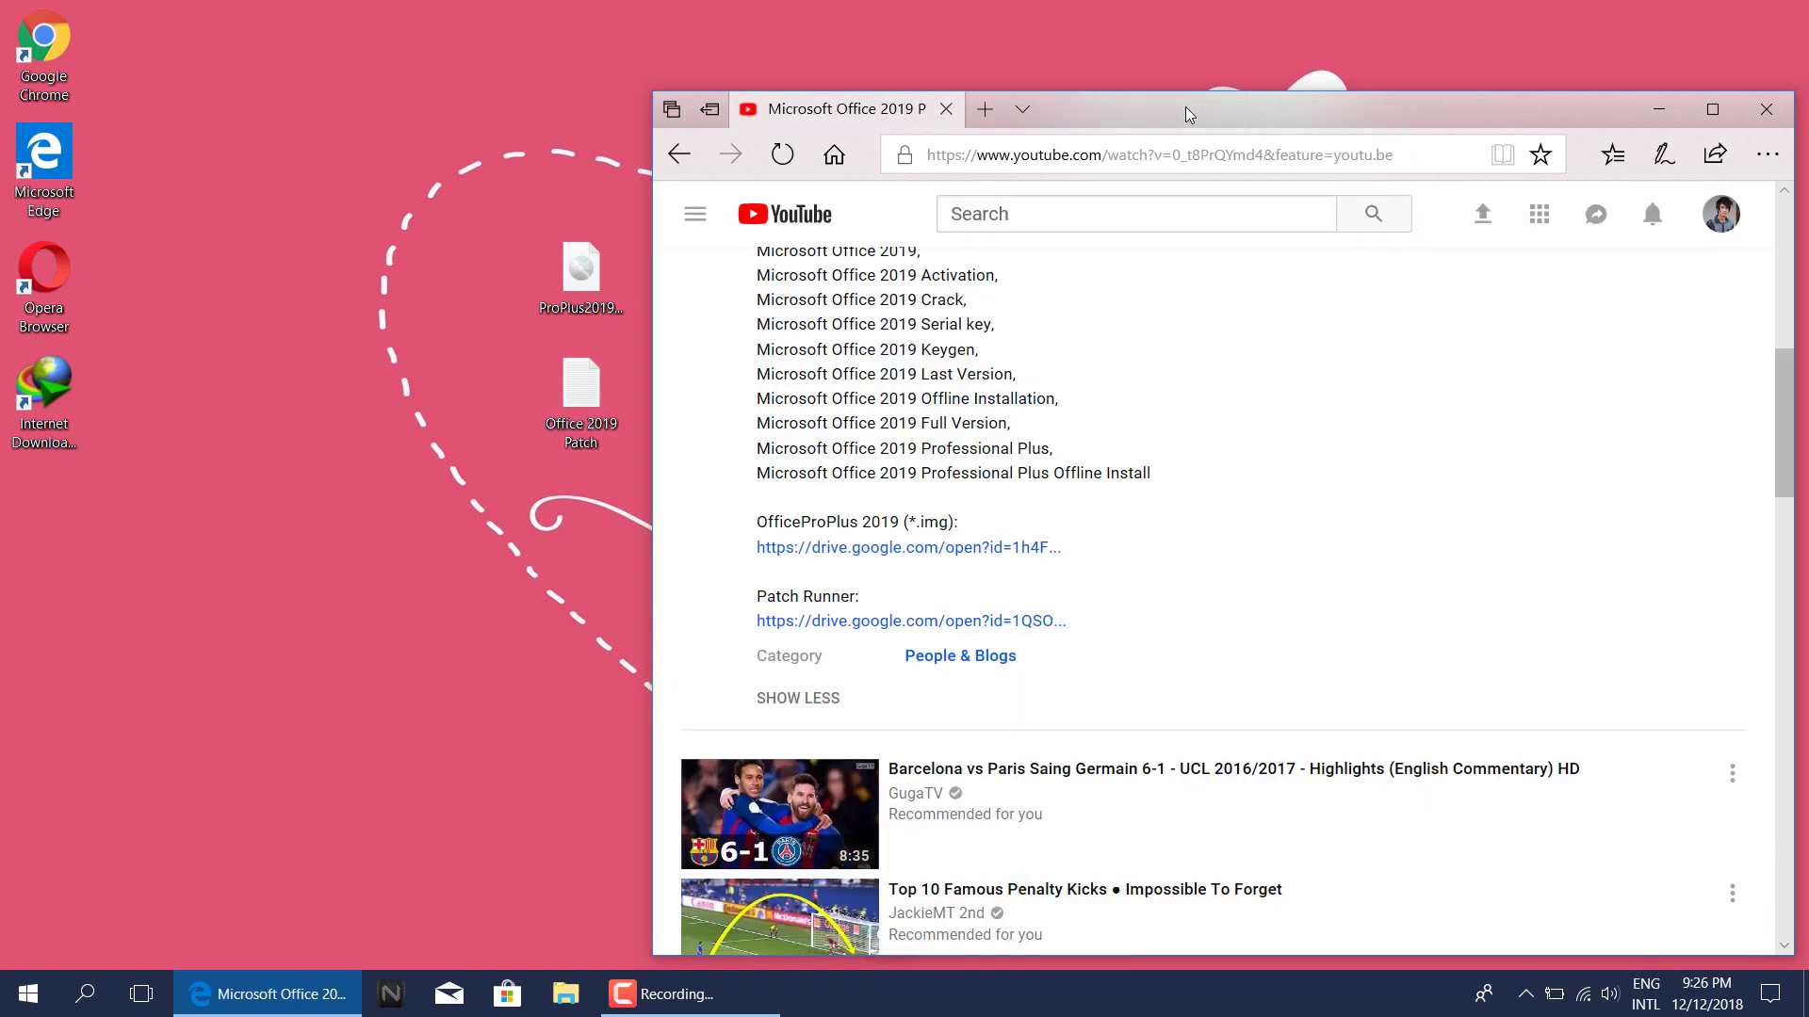
# Step: Mount ProPlus2019Retail.img as DVD Drive (E:) and select its Setup program
pyautogui.scroll(8, 1171, 282)
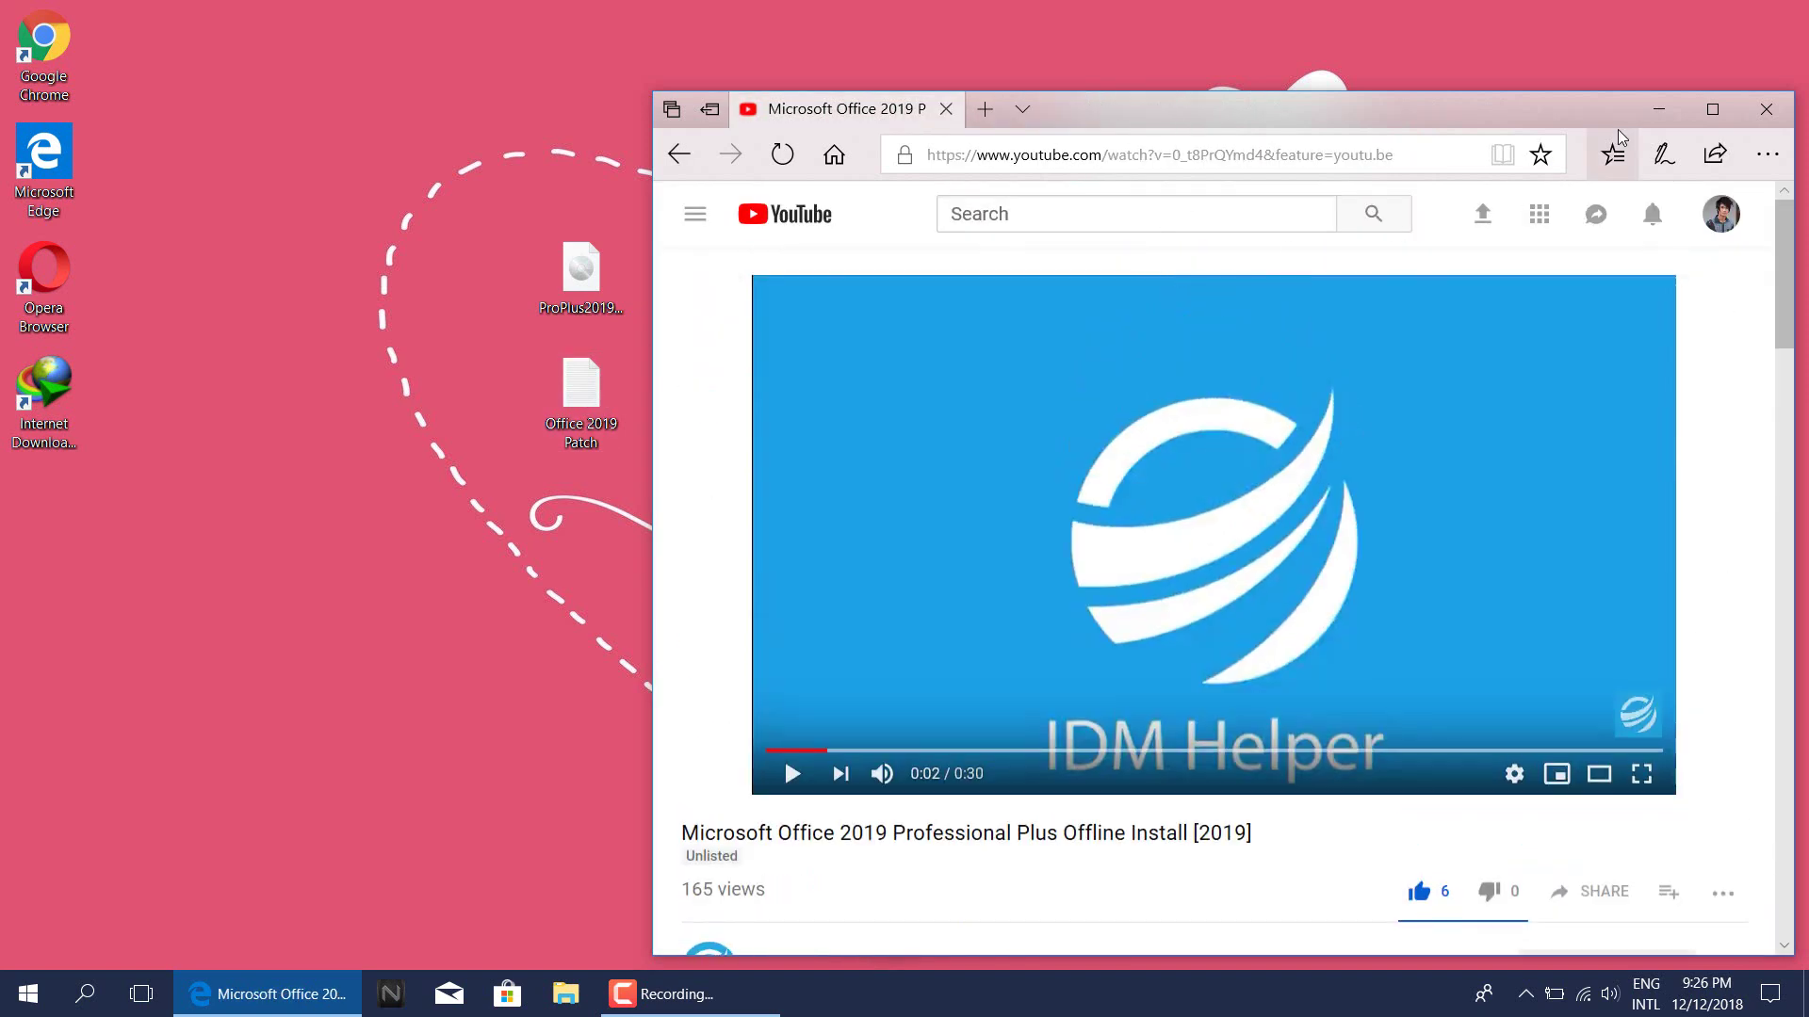
pyautogui.click(1659, 108)
pyautogui.moveTo(411, 116); pyautogui.dragTo(685, 486)
pyautogui.click(590, 302)
pyautogui.rightClick(584, 273)
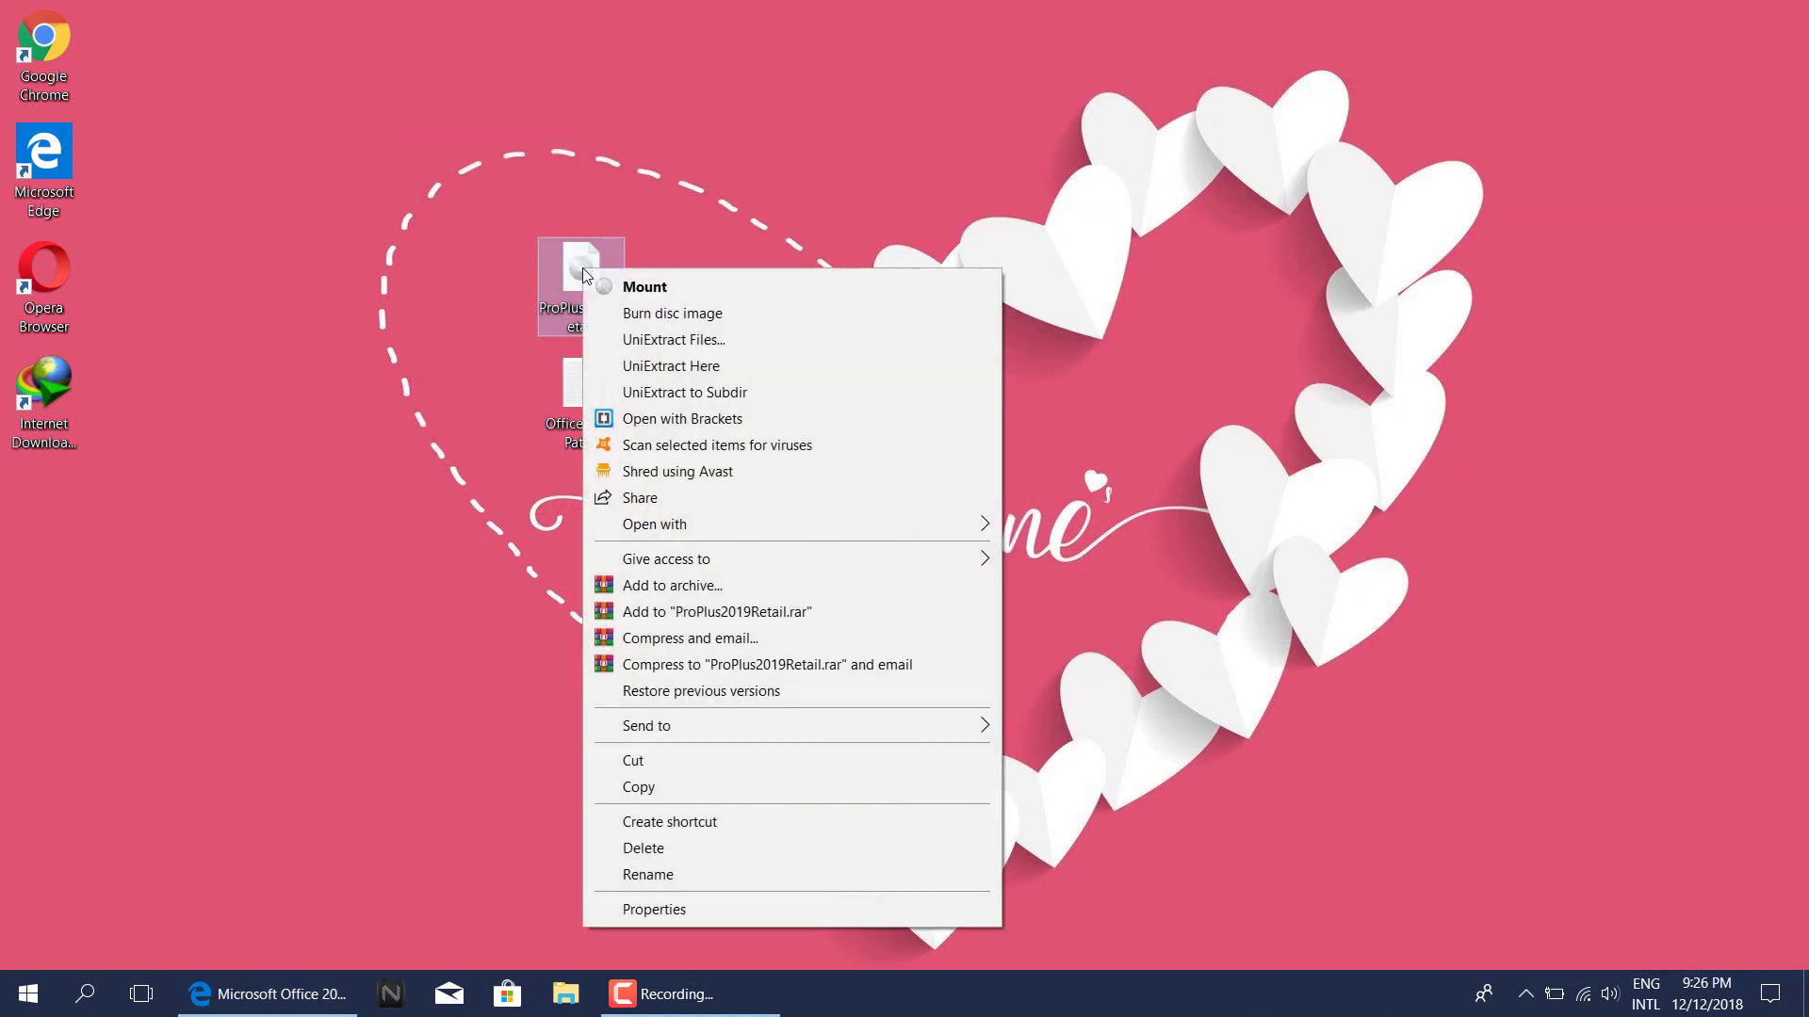
pyautogui.click(614, 289)
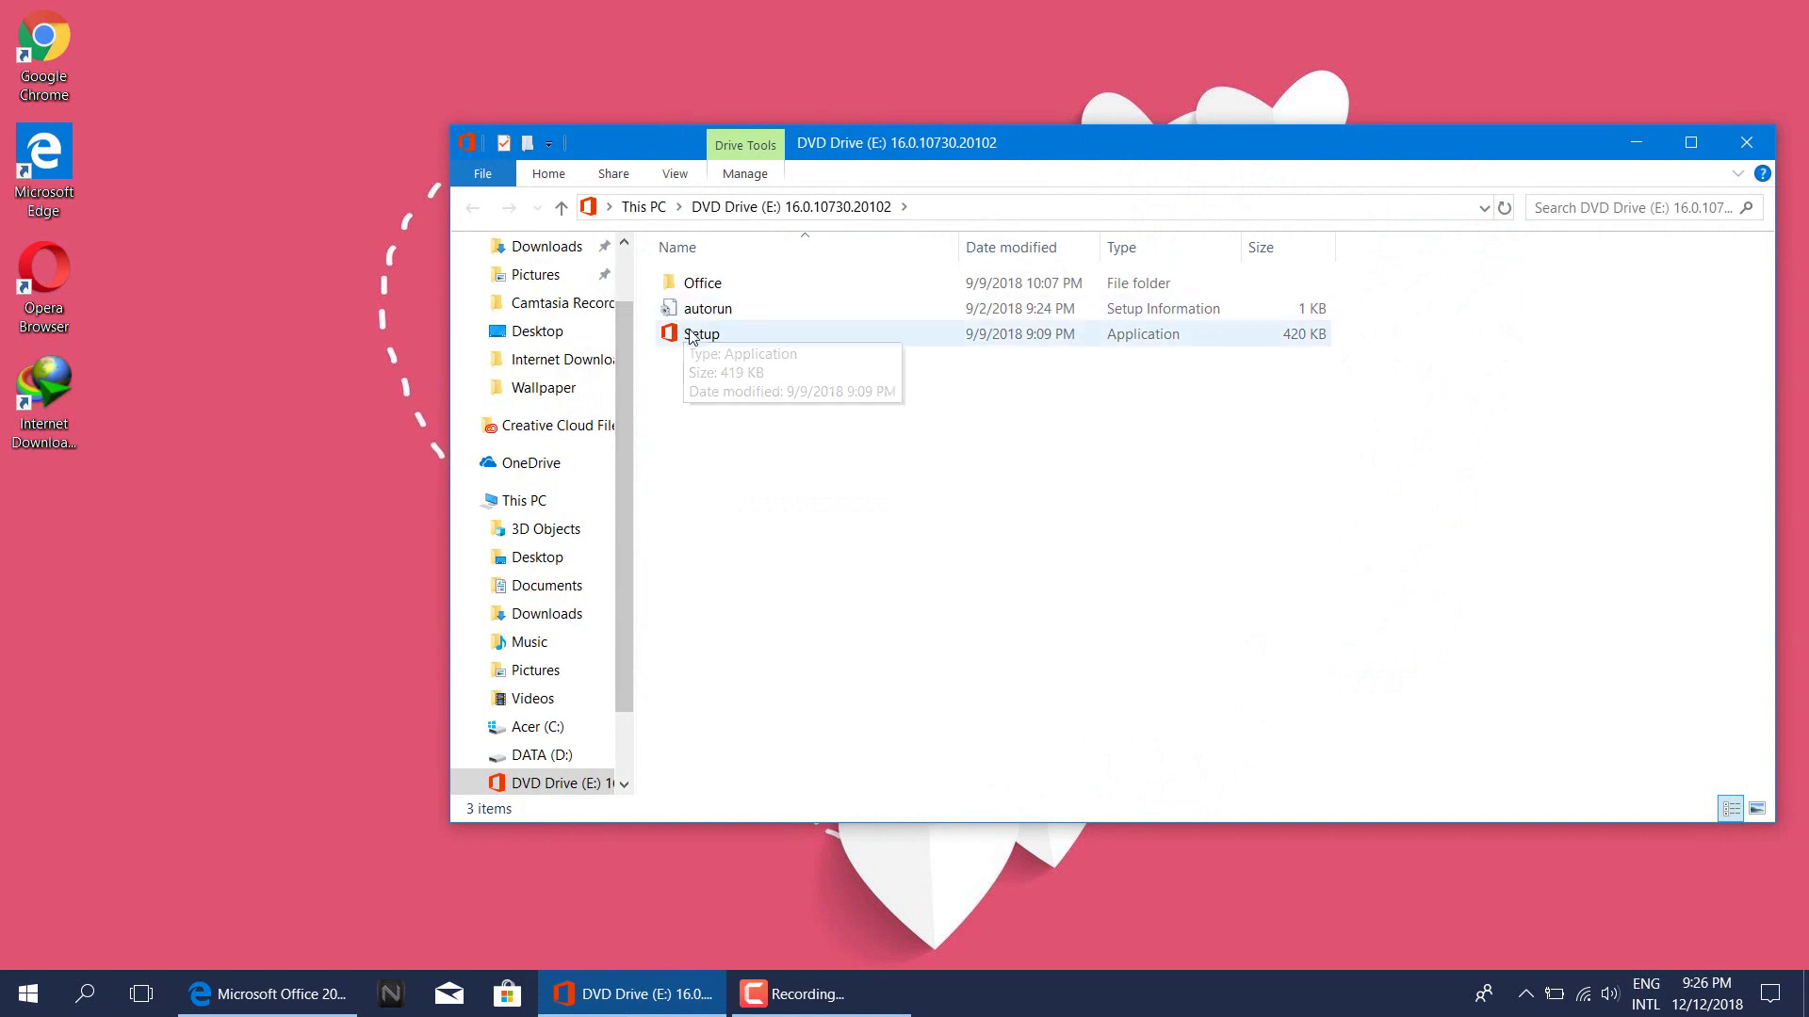
pyautogui.click(697, 337)
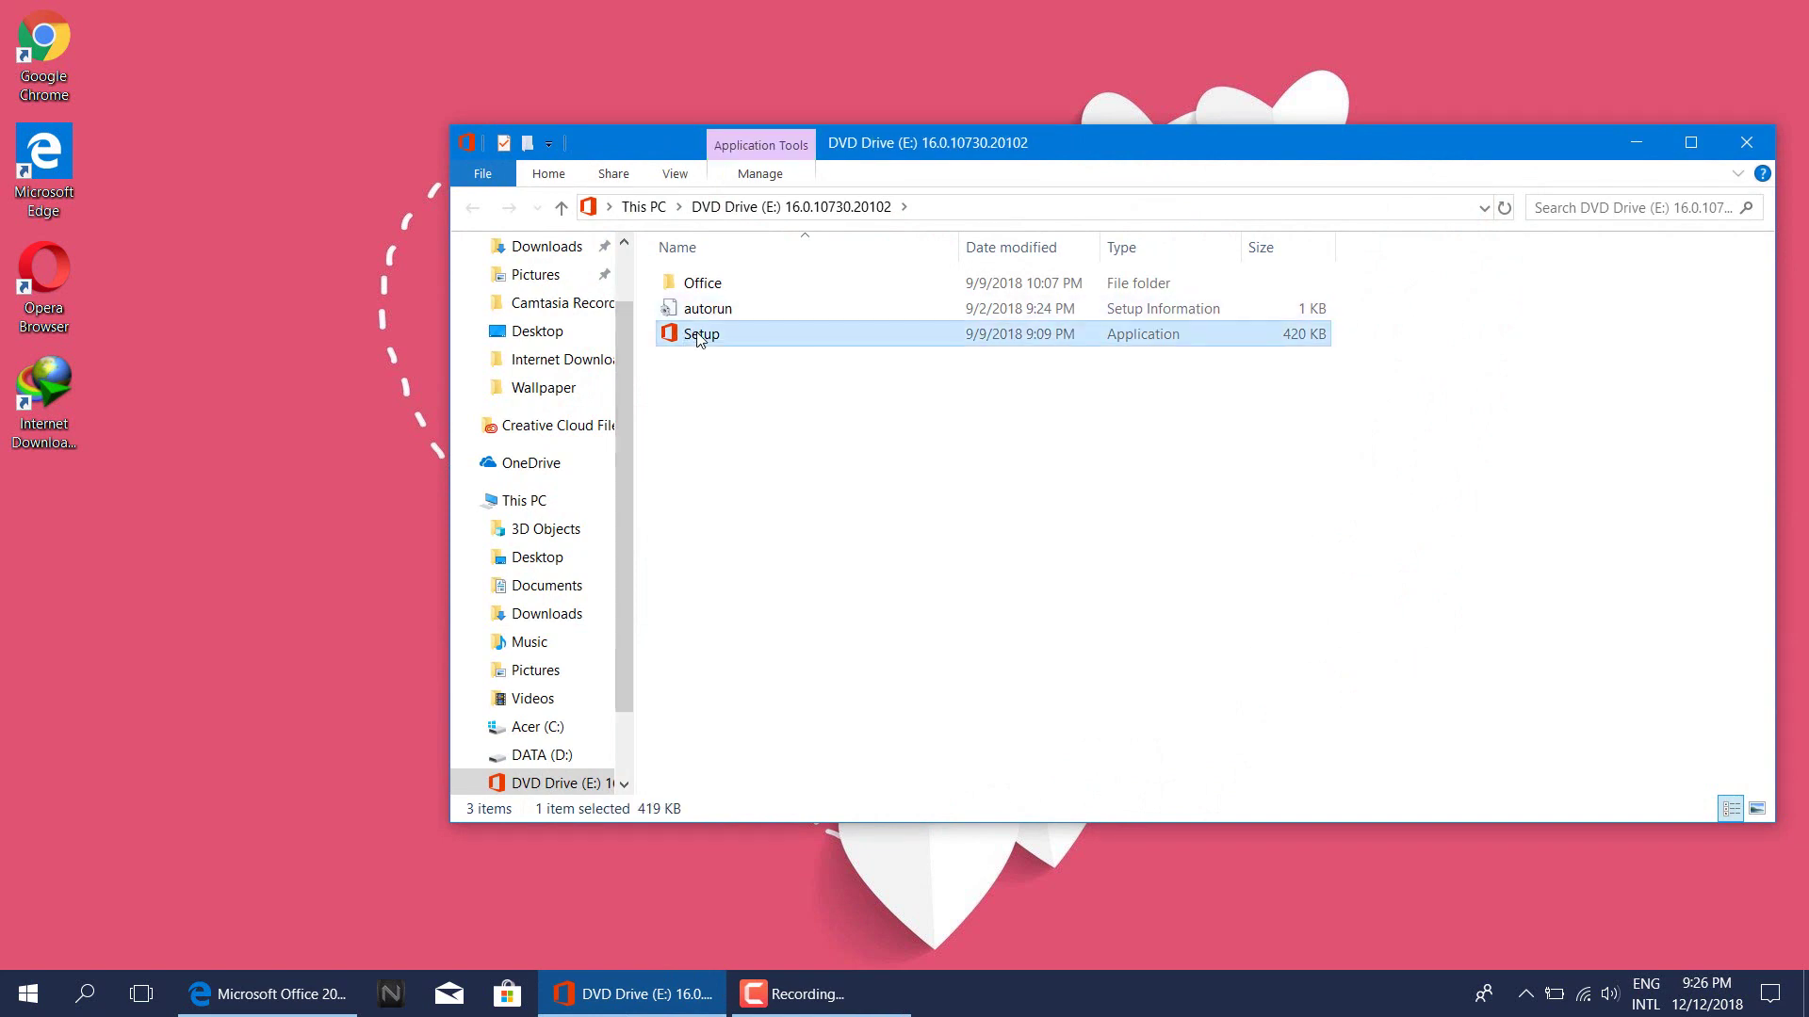
pyautogui.rightClick(698, 337)
# Step: Run Setup, close the drive folder, and dismiss the 'You're all set' dialog once installed
pyautogui.click(720, 352)
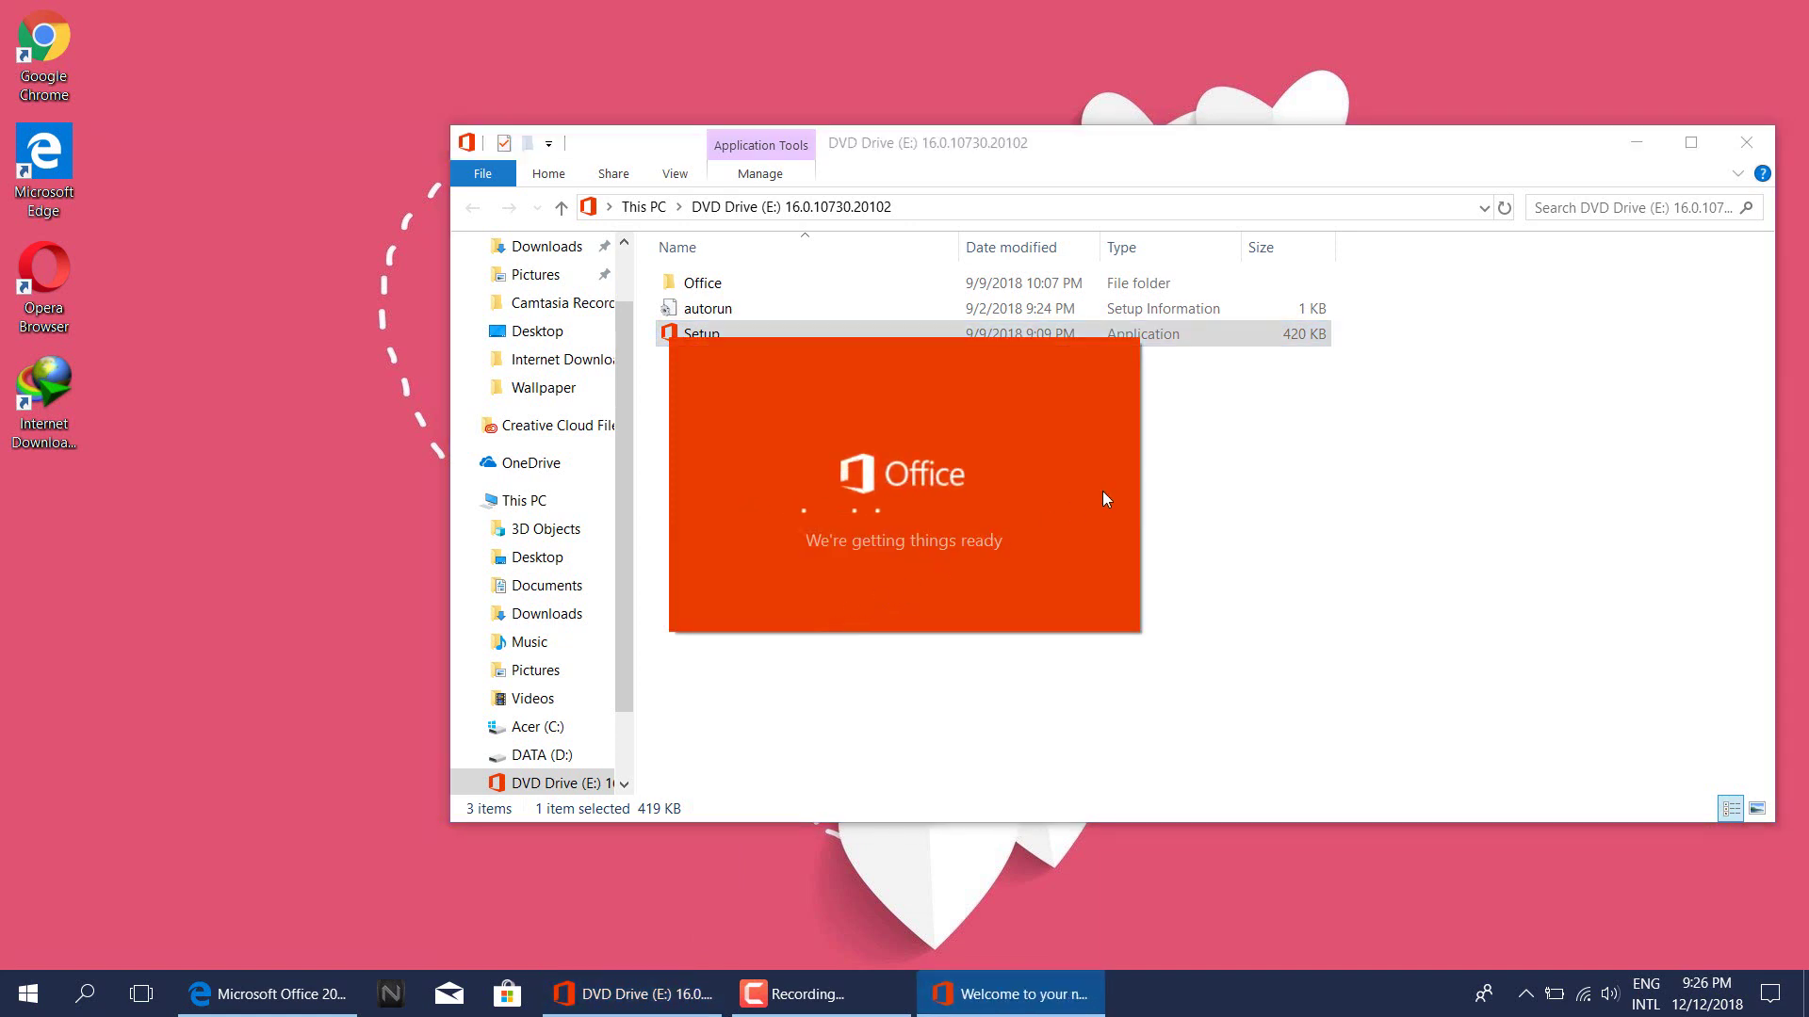
pyautogui.click(1744, 149)
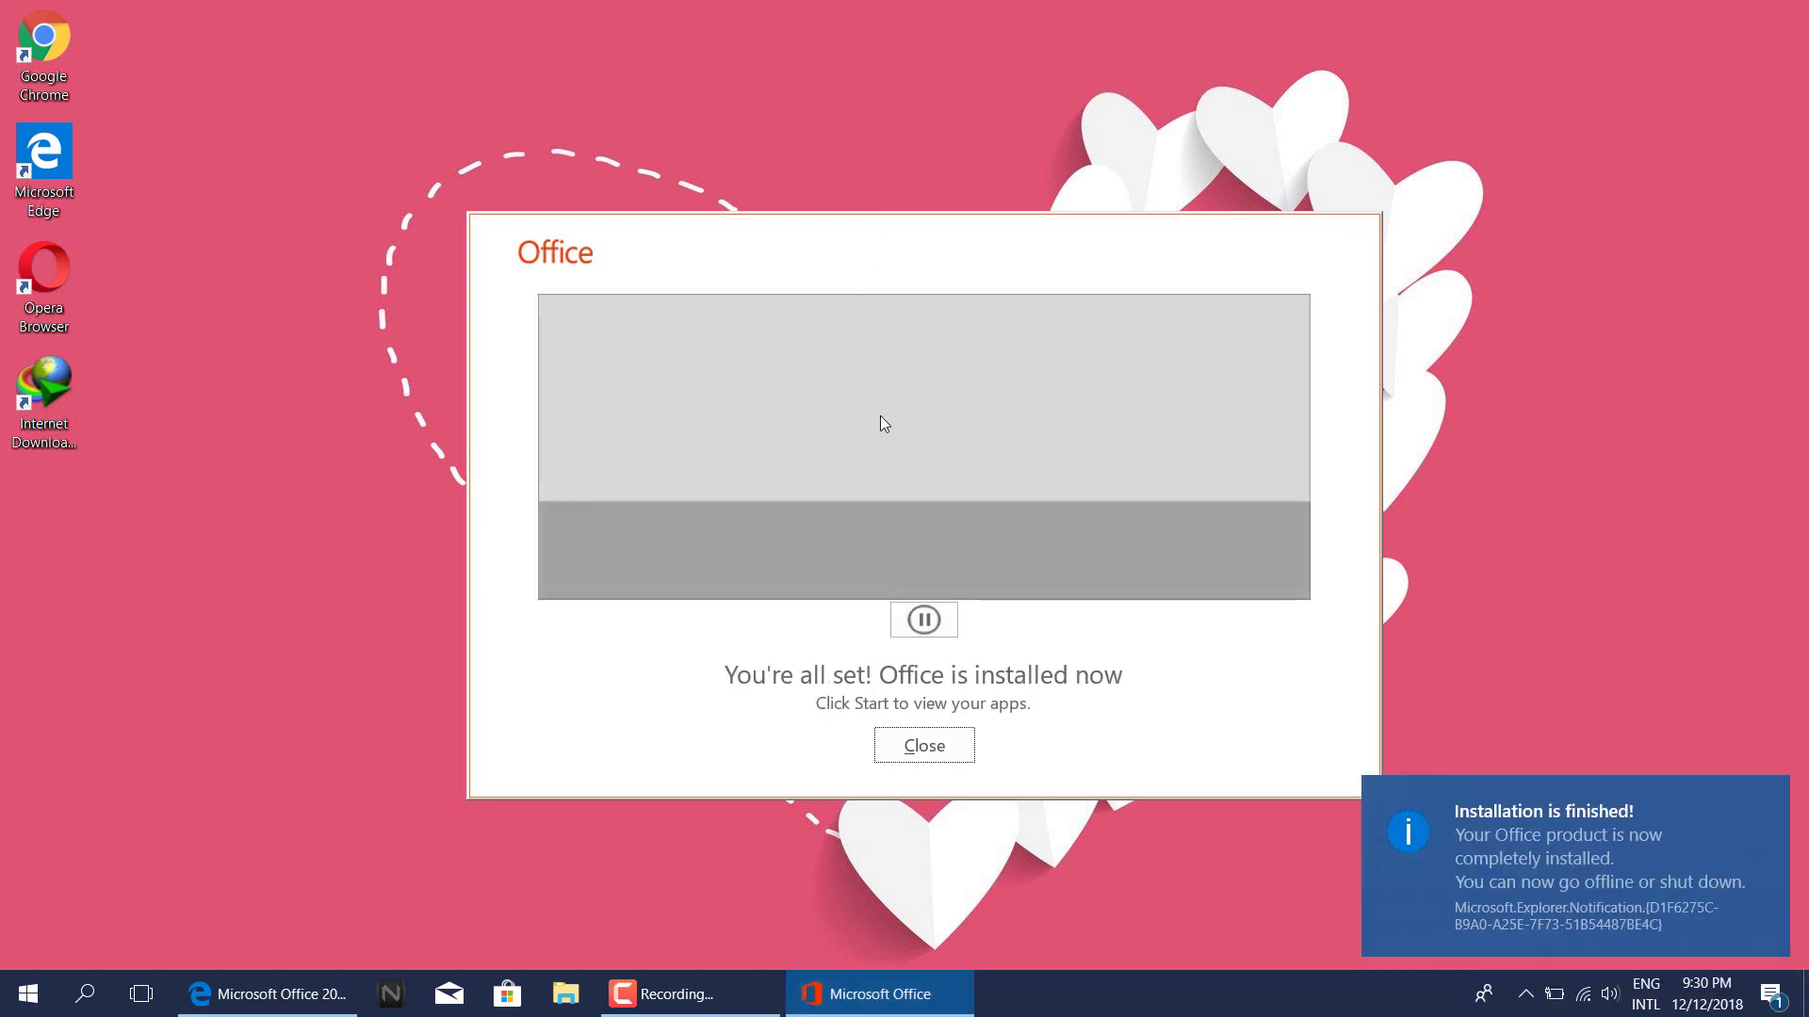
pyautogui.click(926, 746)
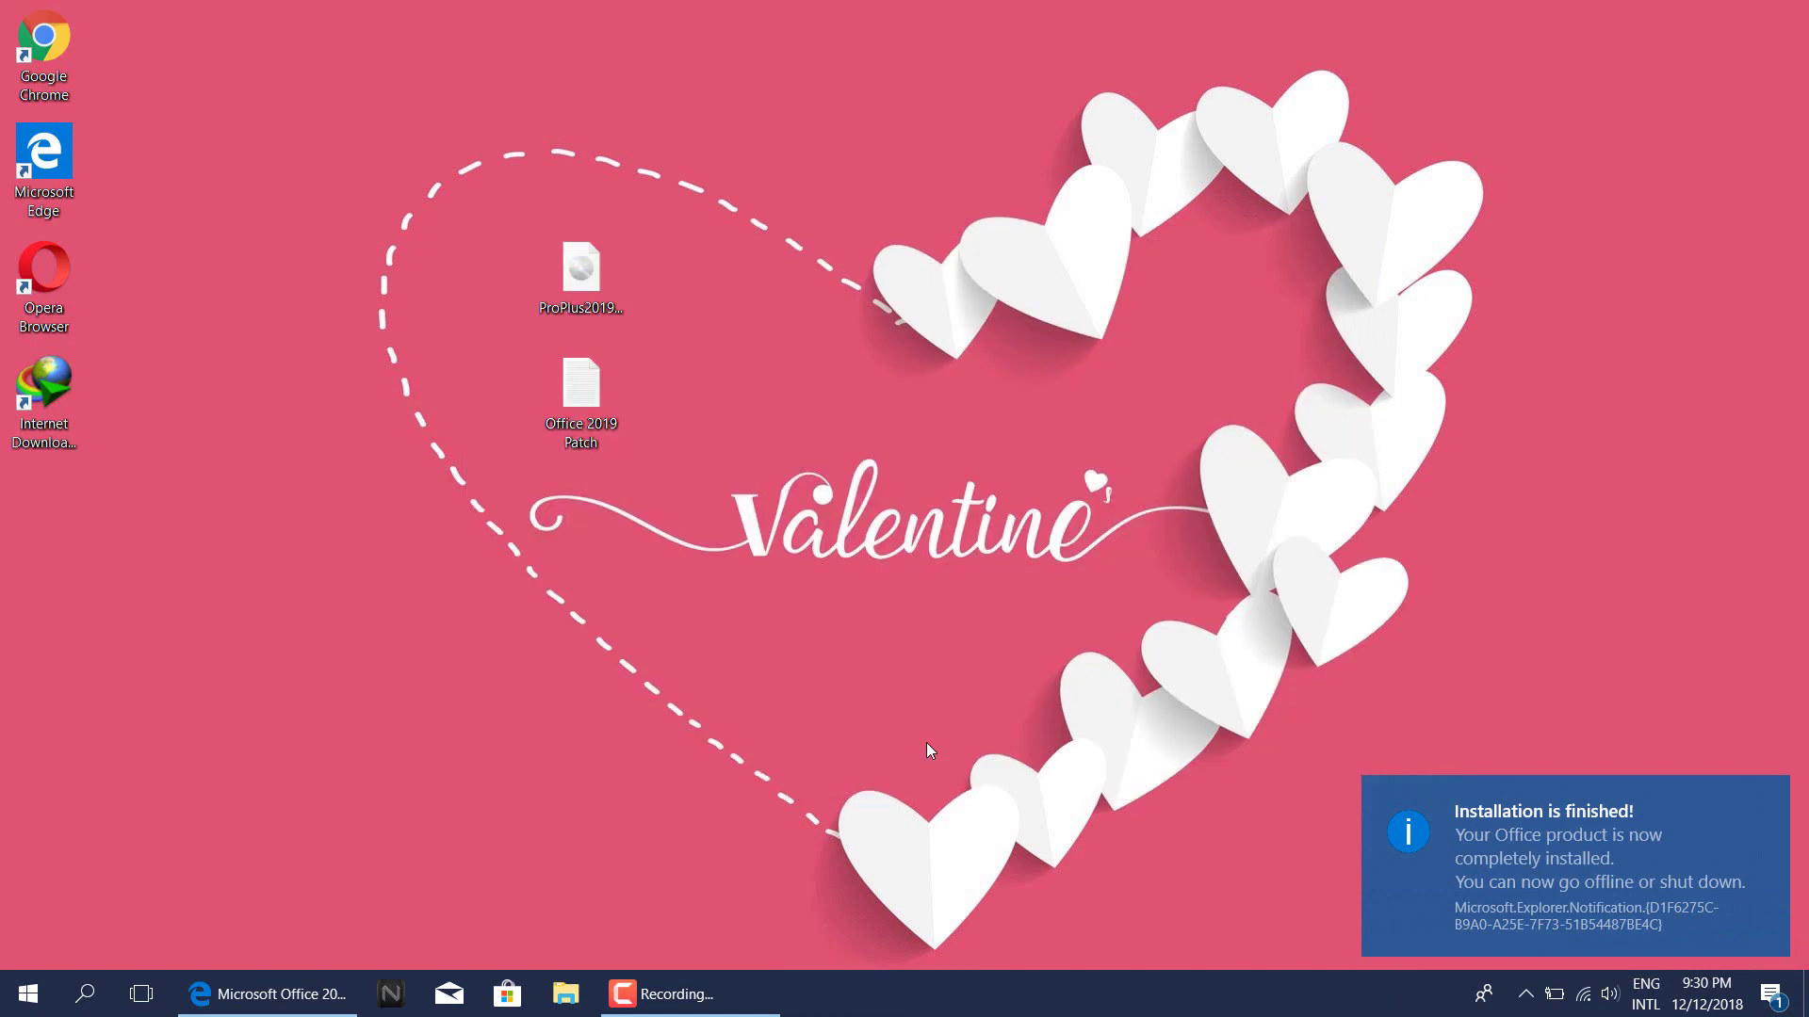
# Step: Search Start for 'word' and open the folder holding the Word shortcut
pyautogui.click(26, 993)
pyautogui.write('word')
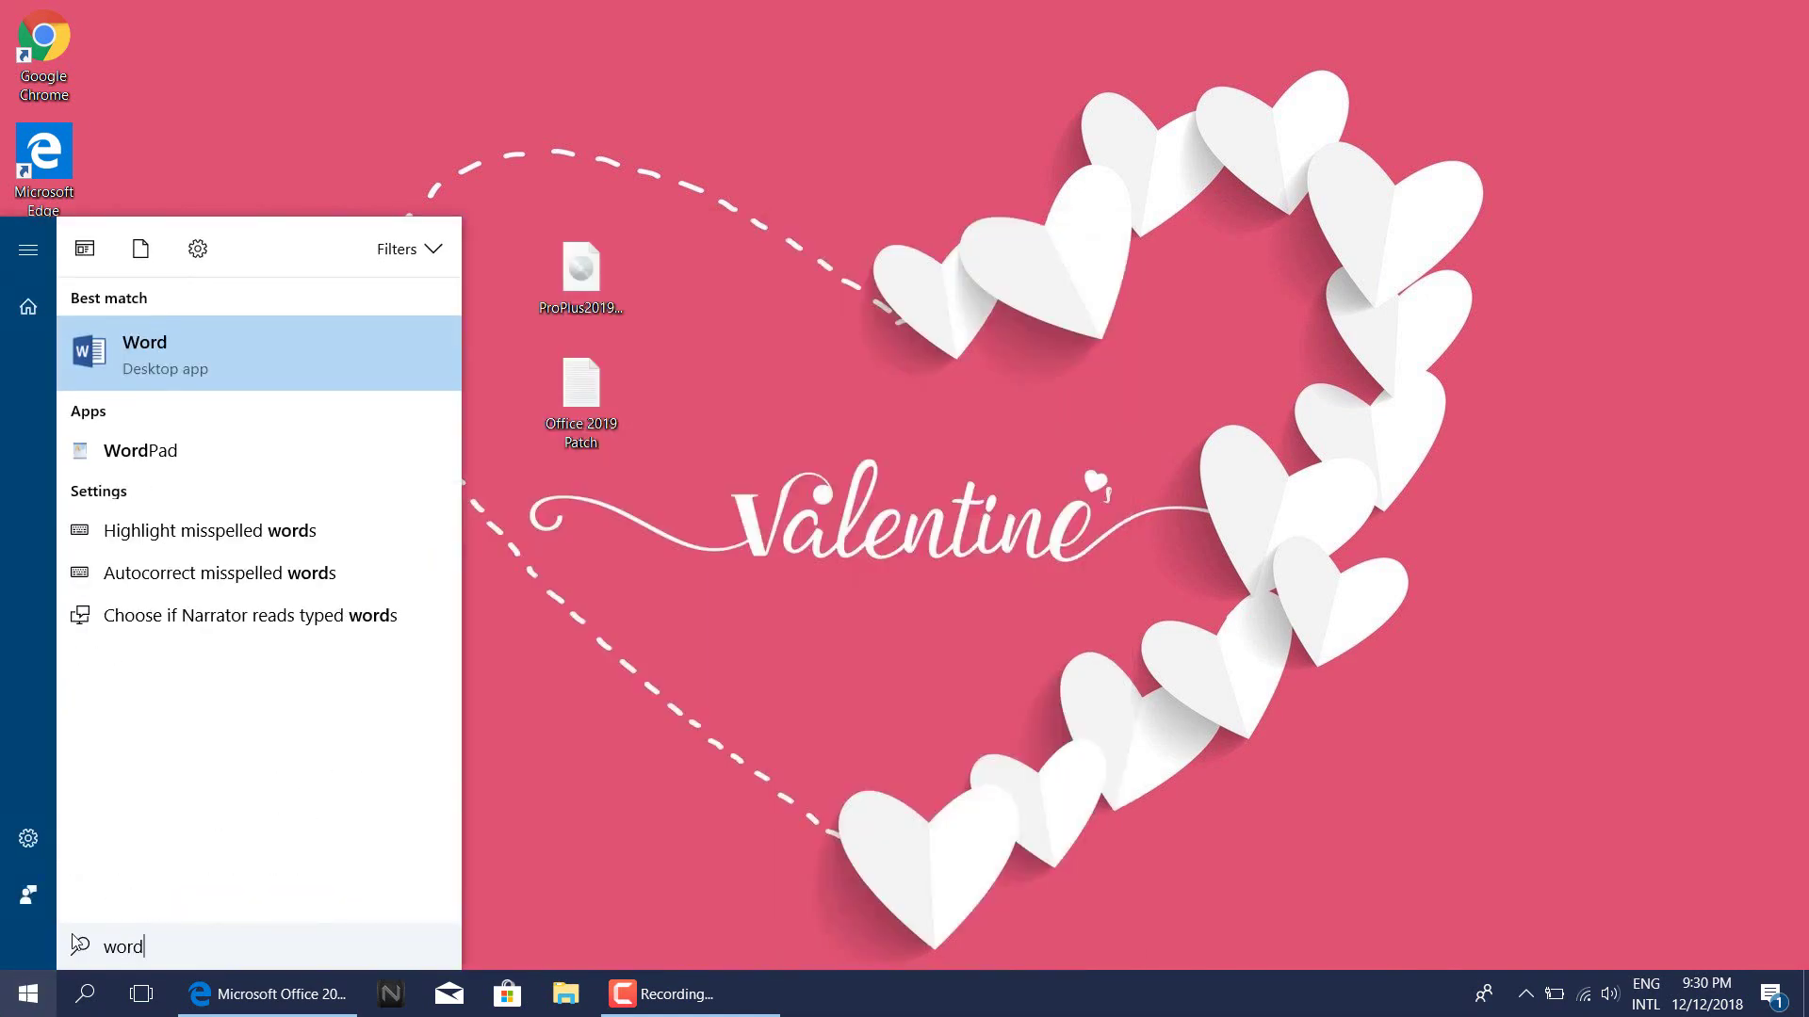
pyautogui.rightClick(161, 364)
pyautogui.click(242, 429)
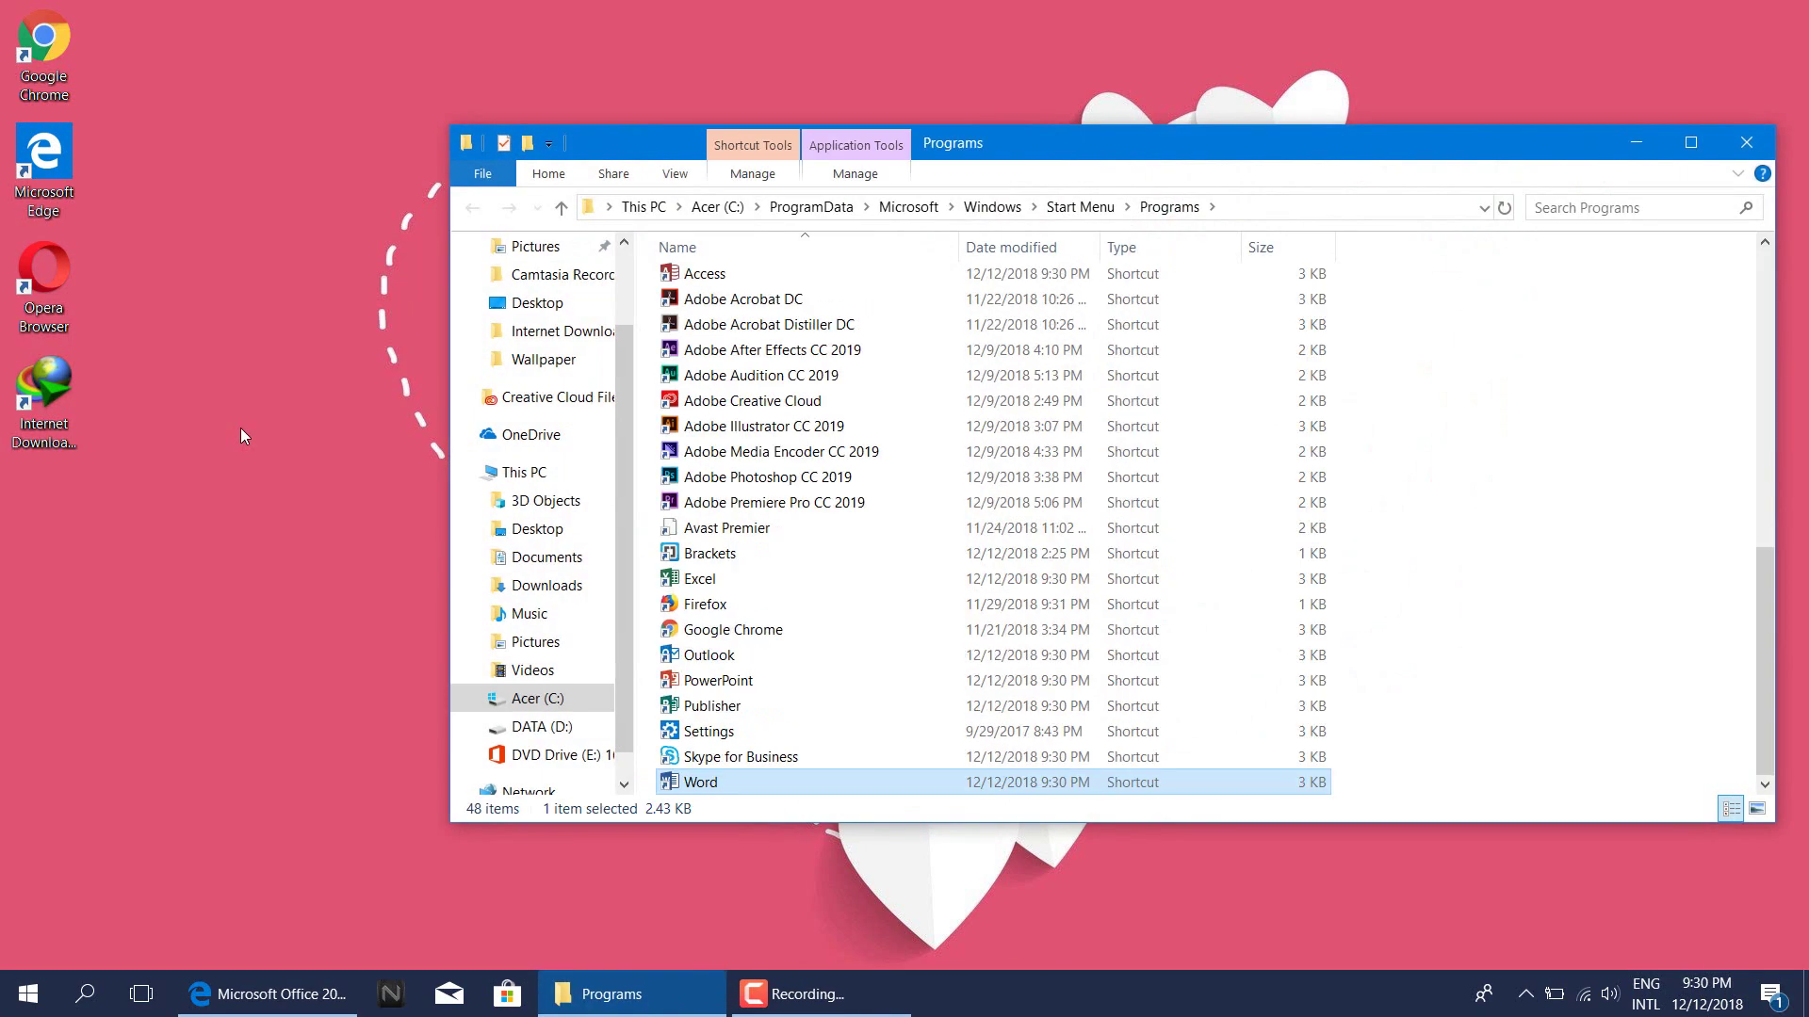
# Step: Send the seven Office shortcuts, Word through Skype for Business, to the desktop
pyautogui.keyDown('ctrl'); pyautogui.click(759, 707); pyautogui.keyUp('ctrl')
pyautogui.keyDown('ctrl'); pyautogui.click(756, 681); pyautogui.keyUp('ctrl')
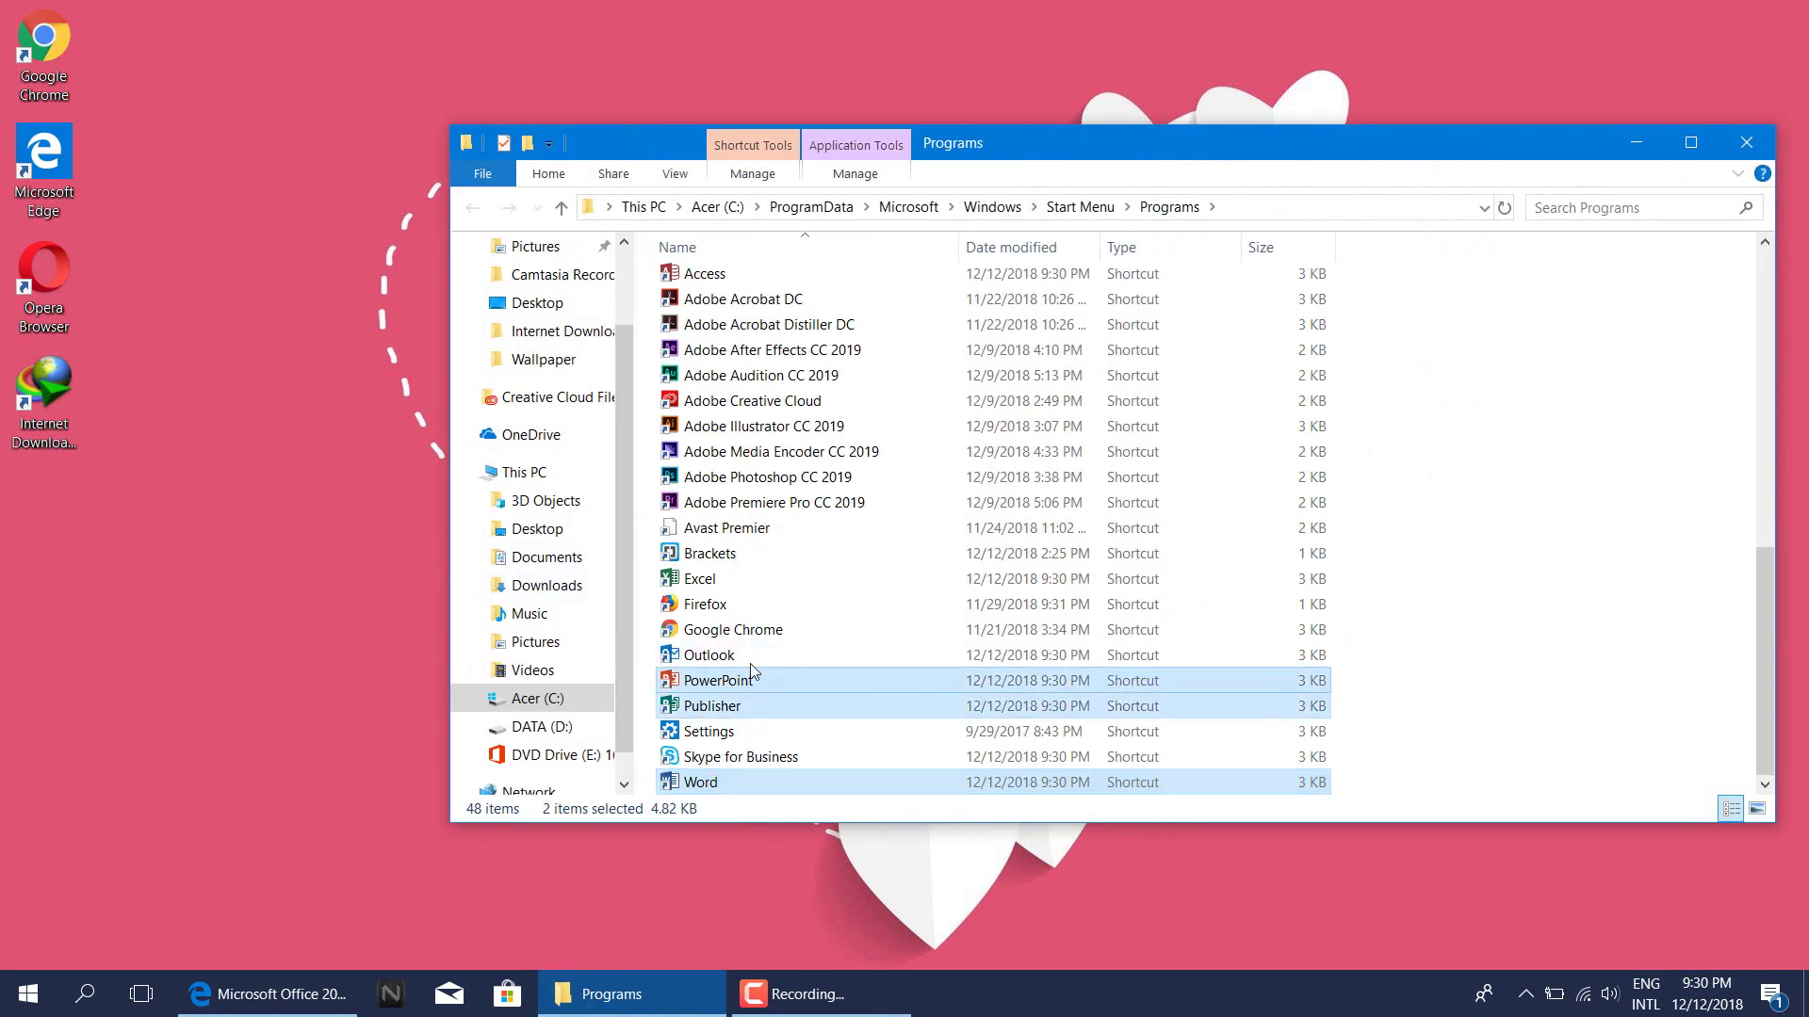
pyautogui.keyDown('ctrl'); pyautogui.click(756, 655); pyautogui.keyUp('ctrl')
pyautogui.keyDown('ctrl'); pyautogui.click(753, 582); pyautogui.keyUp('ctrl')
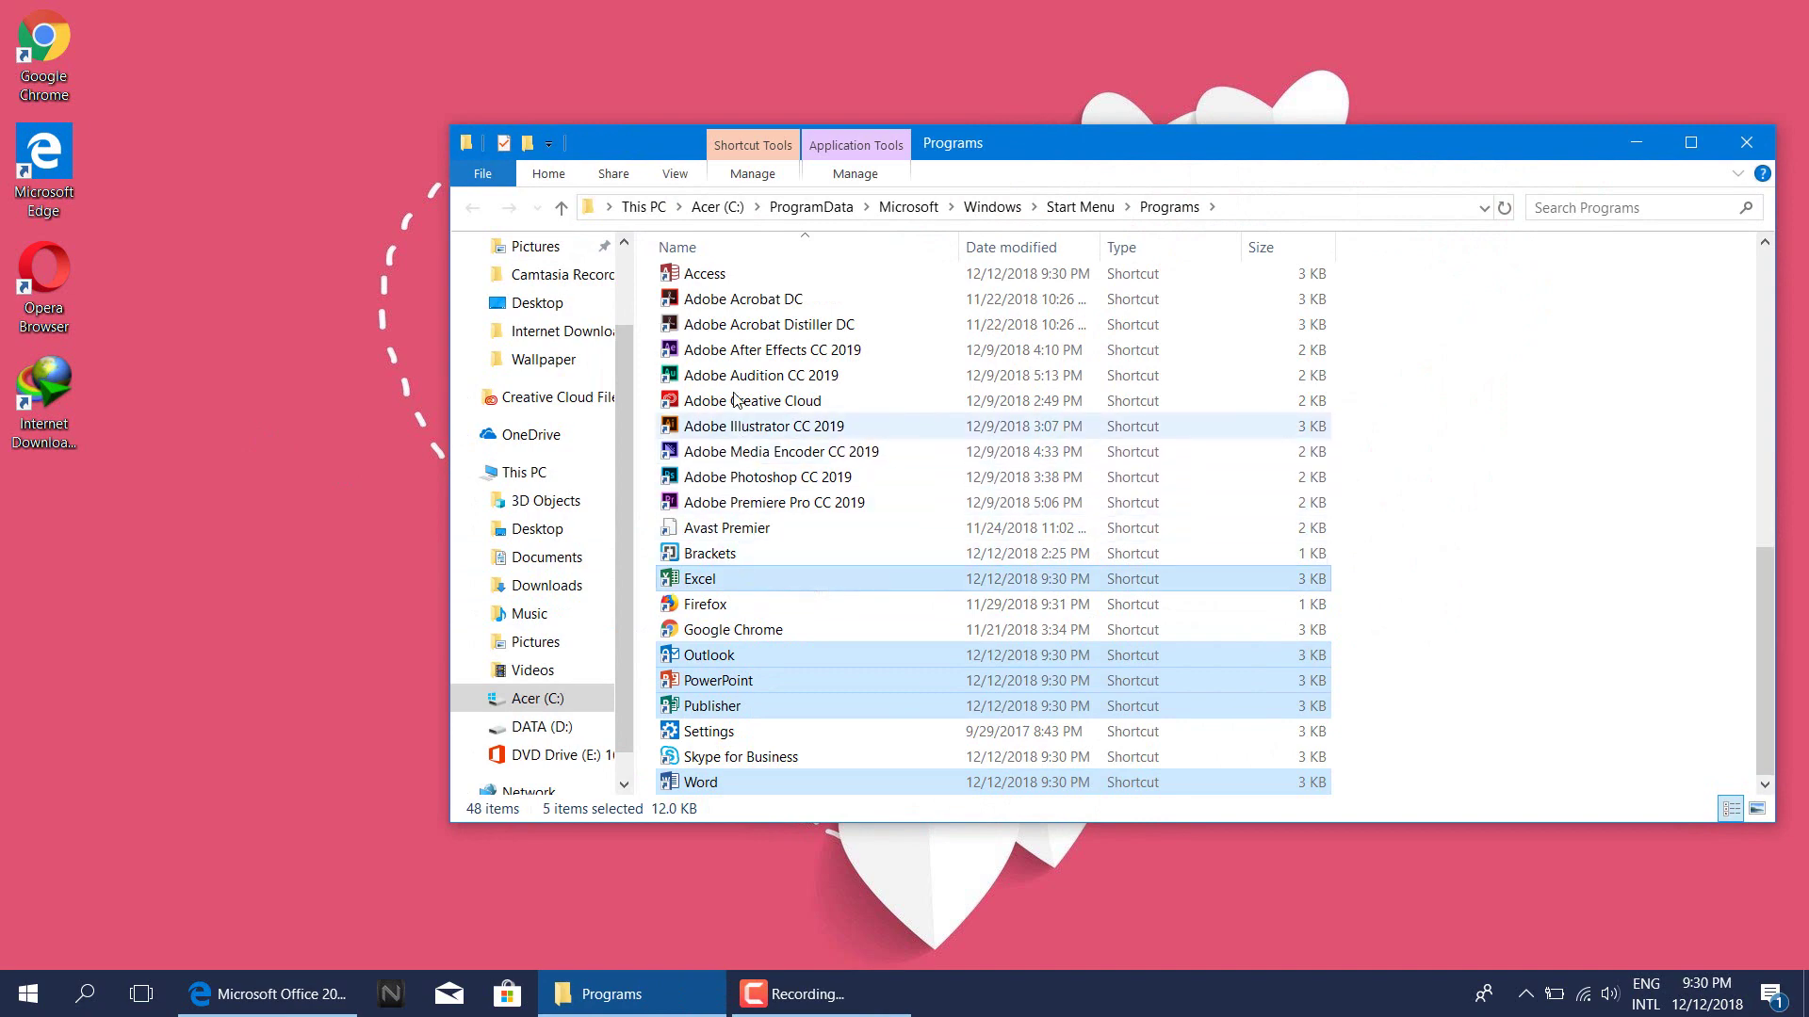
pyautogui.keyDown('ctrl'); pyautogui.click(735, 276); pyautogui.keyUp('ctrl')
pyautogui.scroll(3, 759, 453)
pyautogui.scroll(-3, 761, 466)
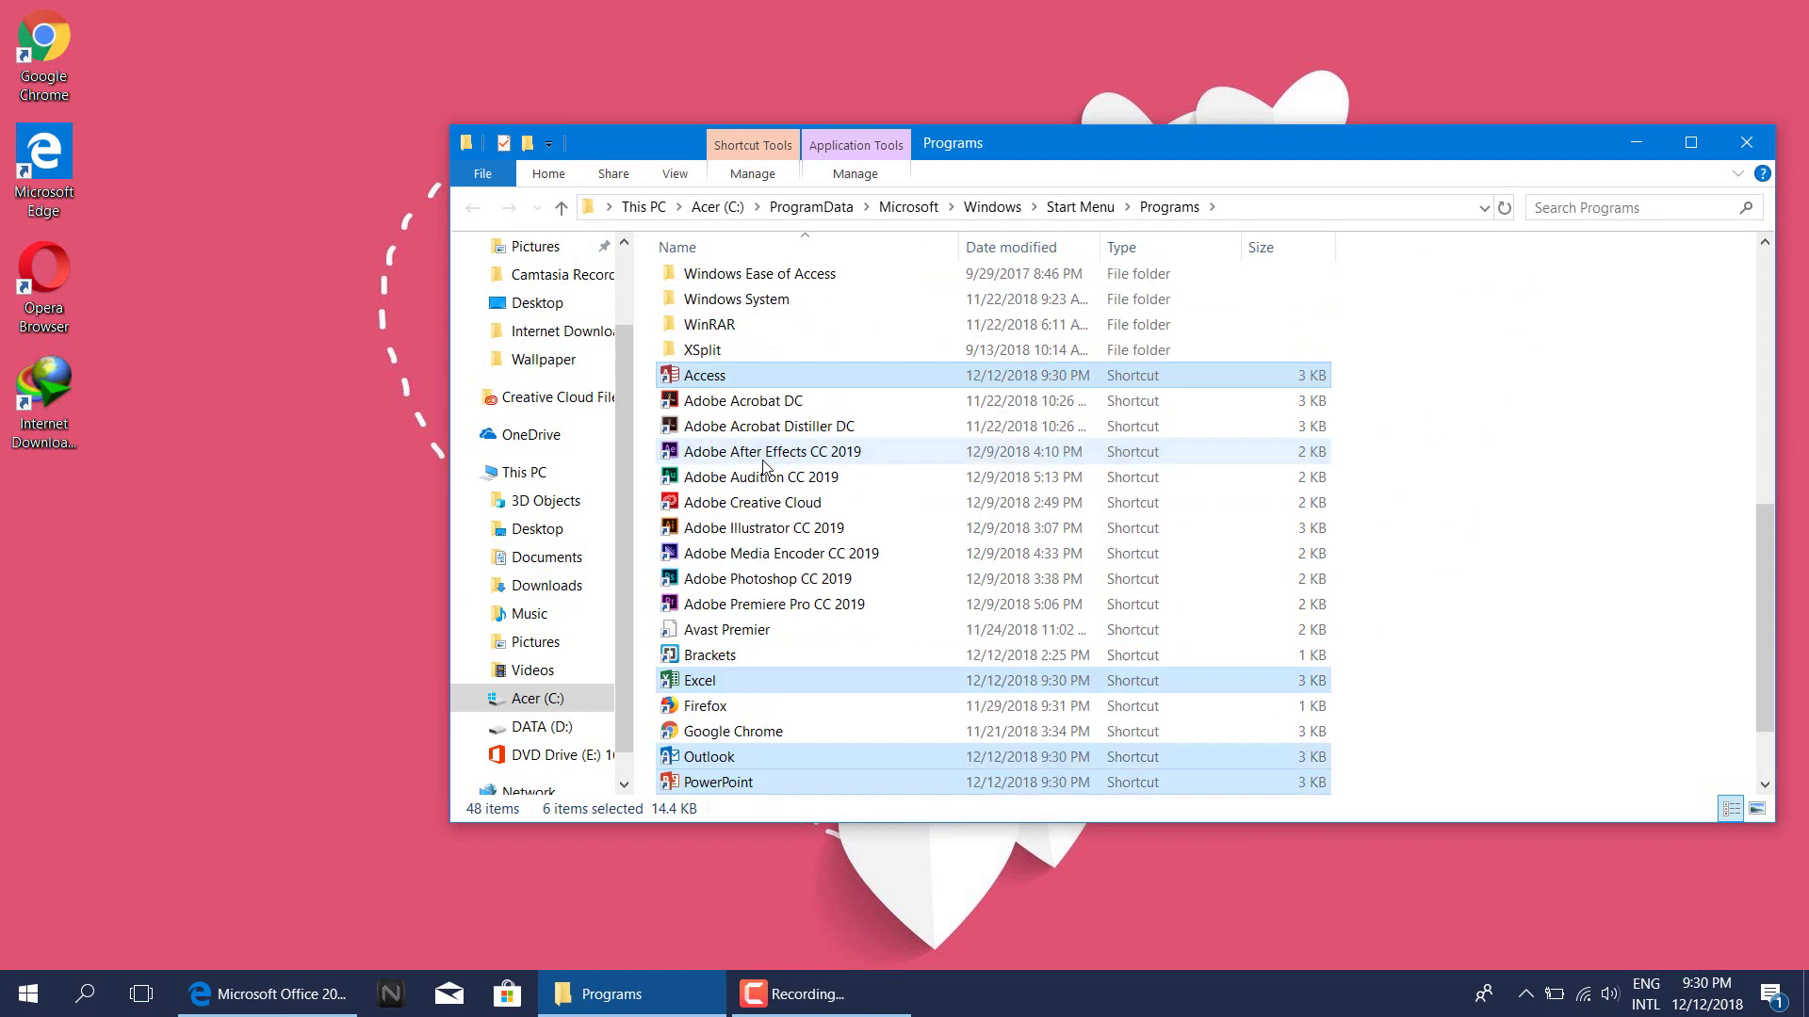
pyautogui.keyDown('ctrl'); pyautogui.click(744, 757); pyautogui.keyUp('ctrl')
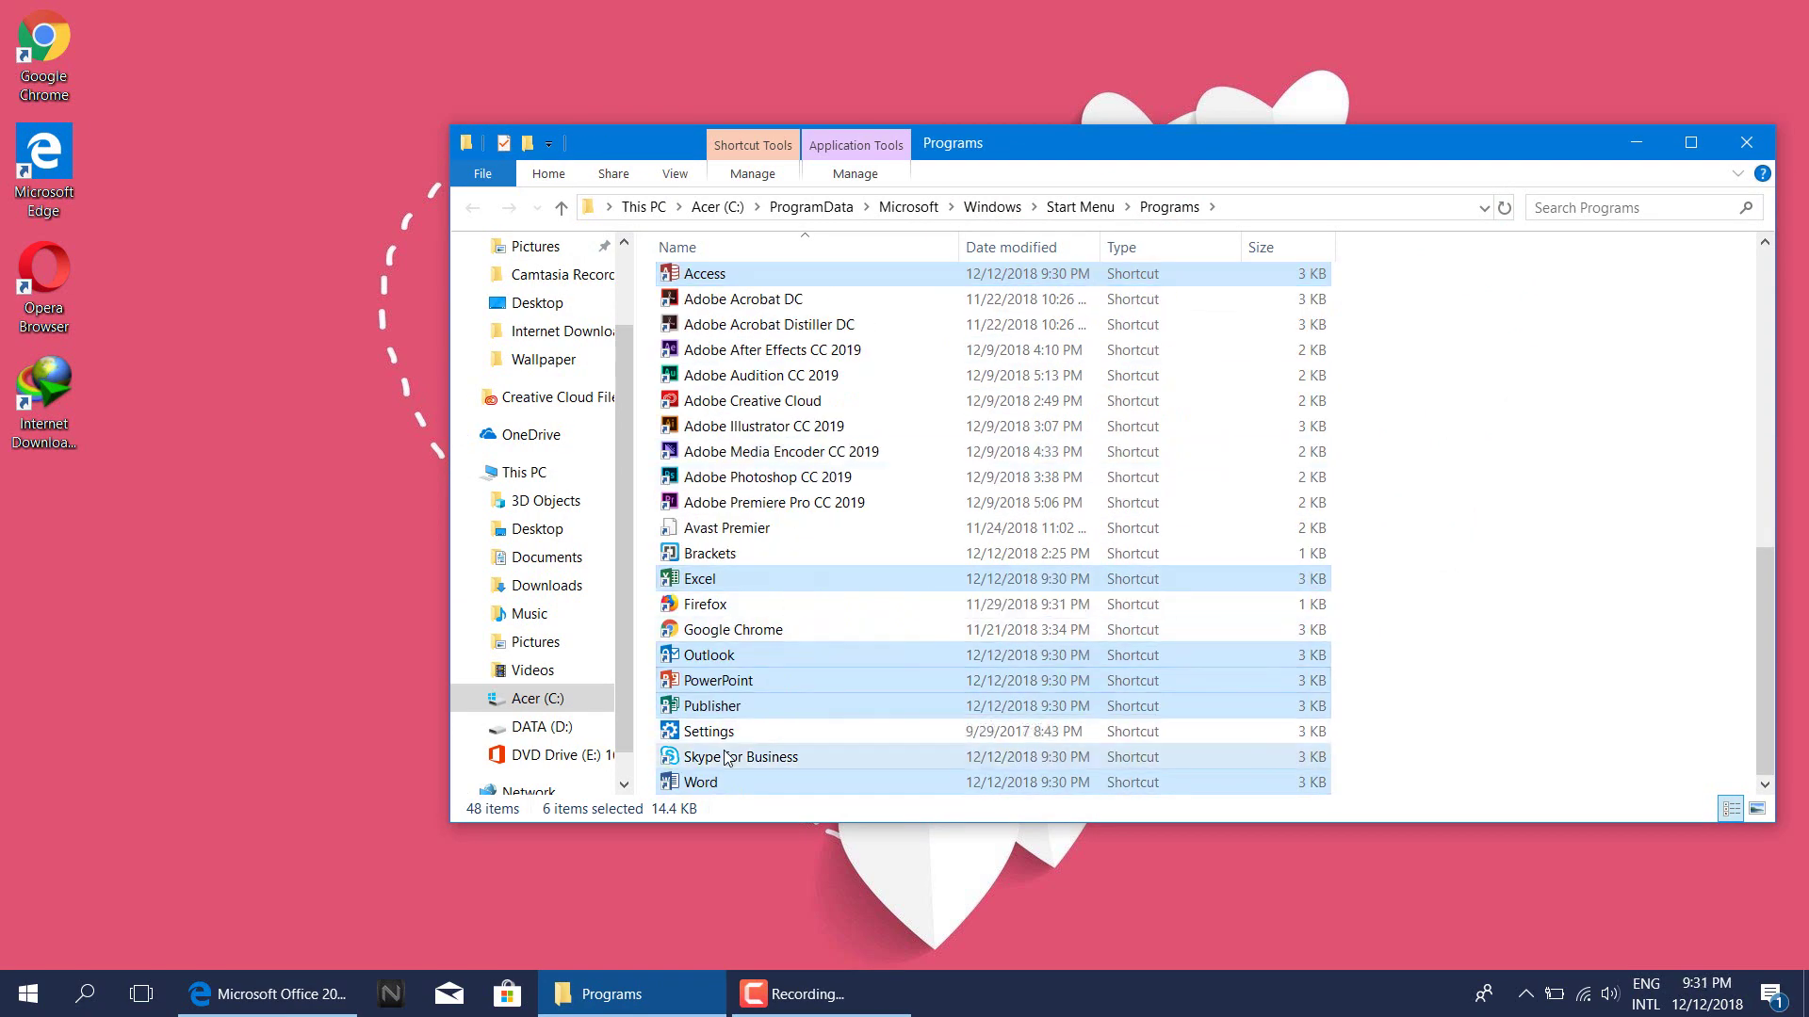
pyautogui.rightClick(742, 579)
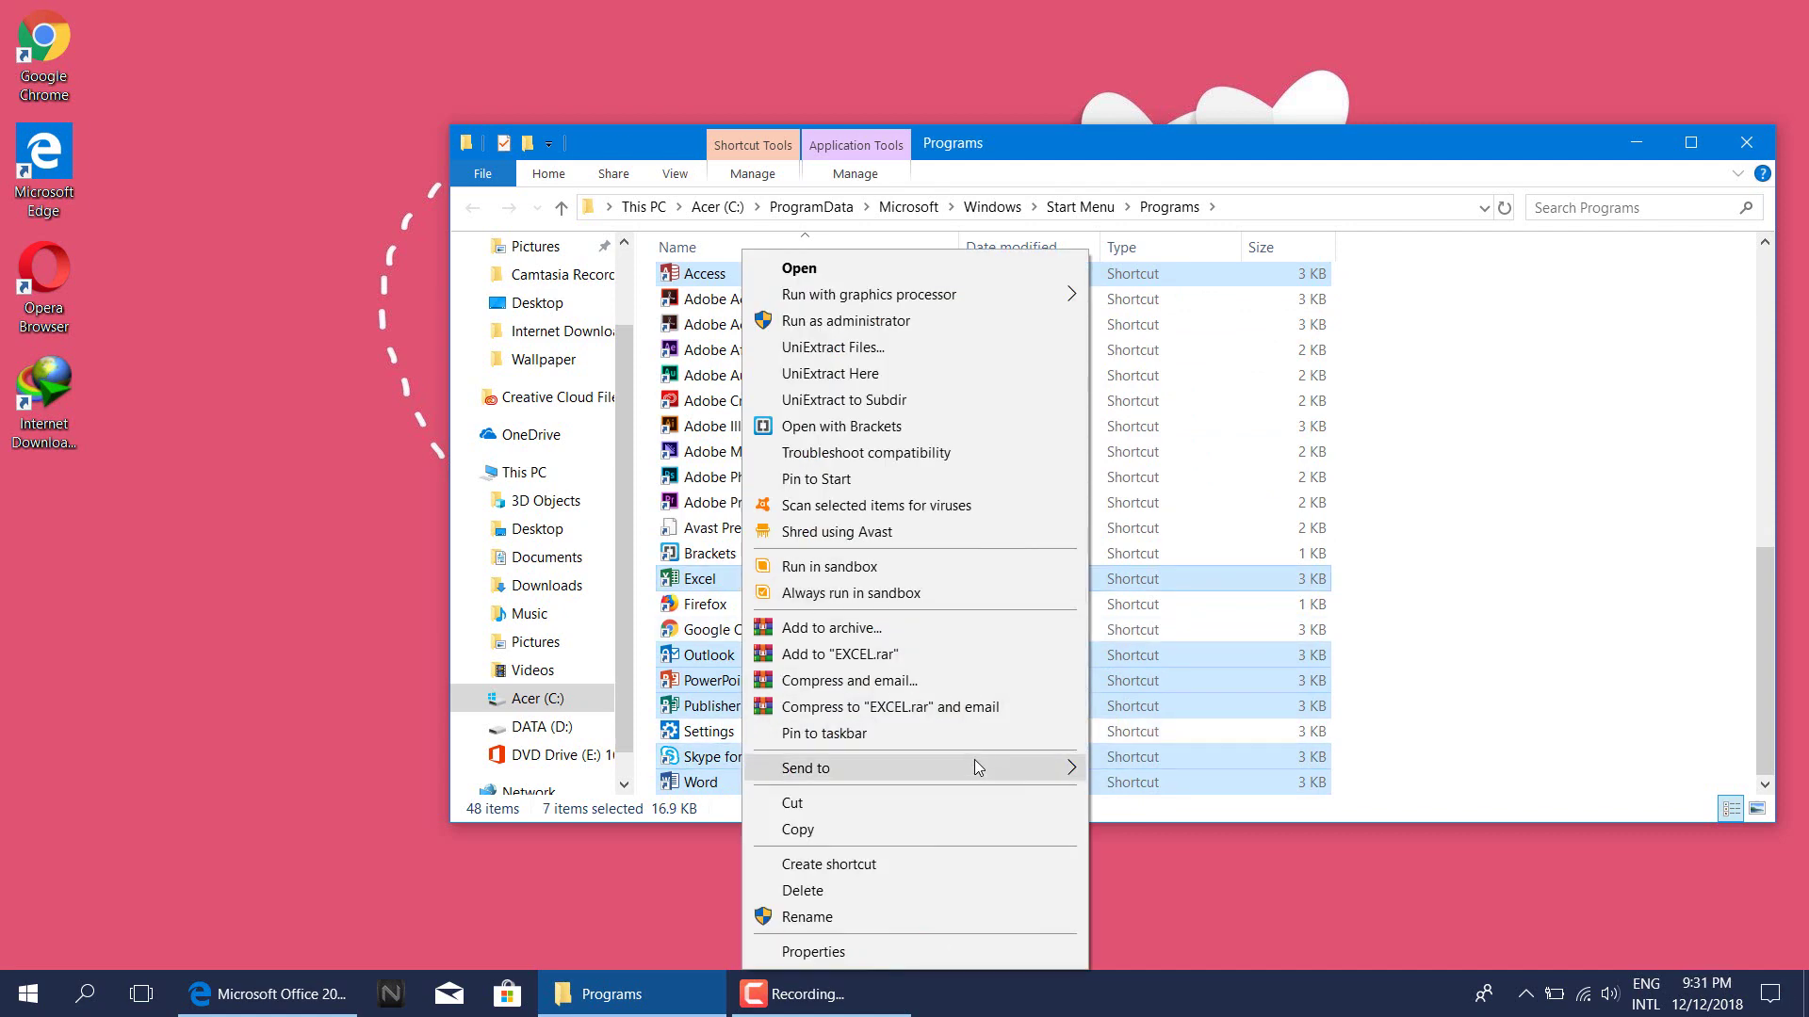
pyautogui.moveTo(1034, 776)
pyautogui.click(1206, 823)
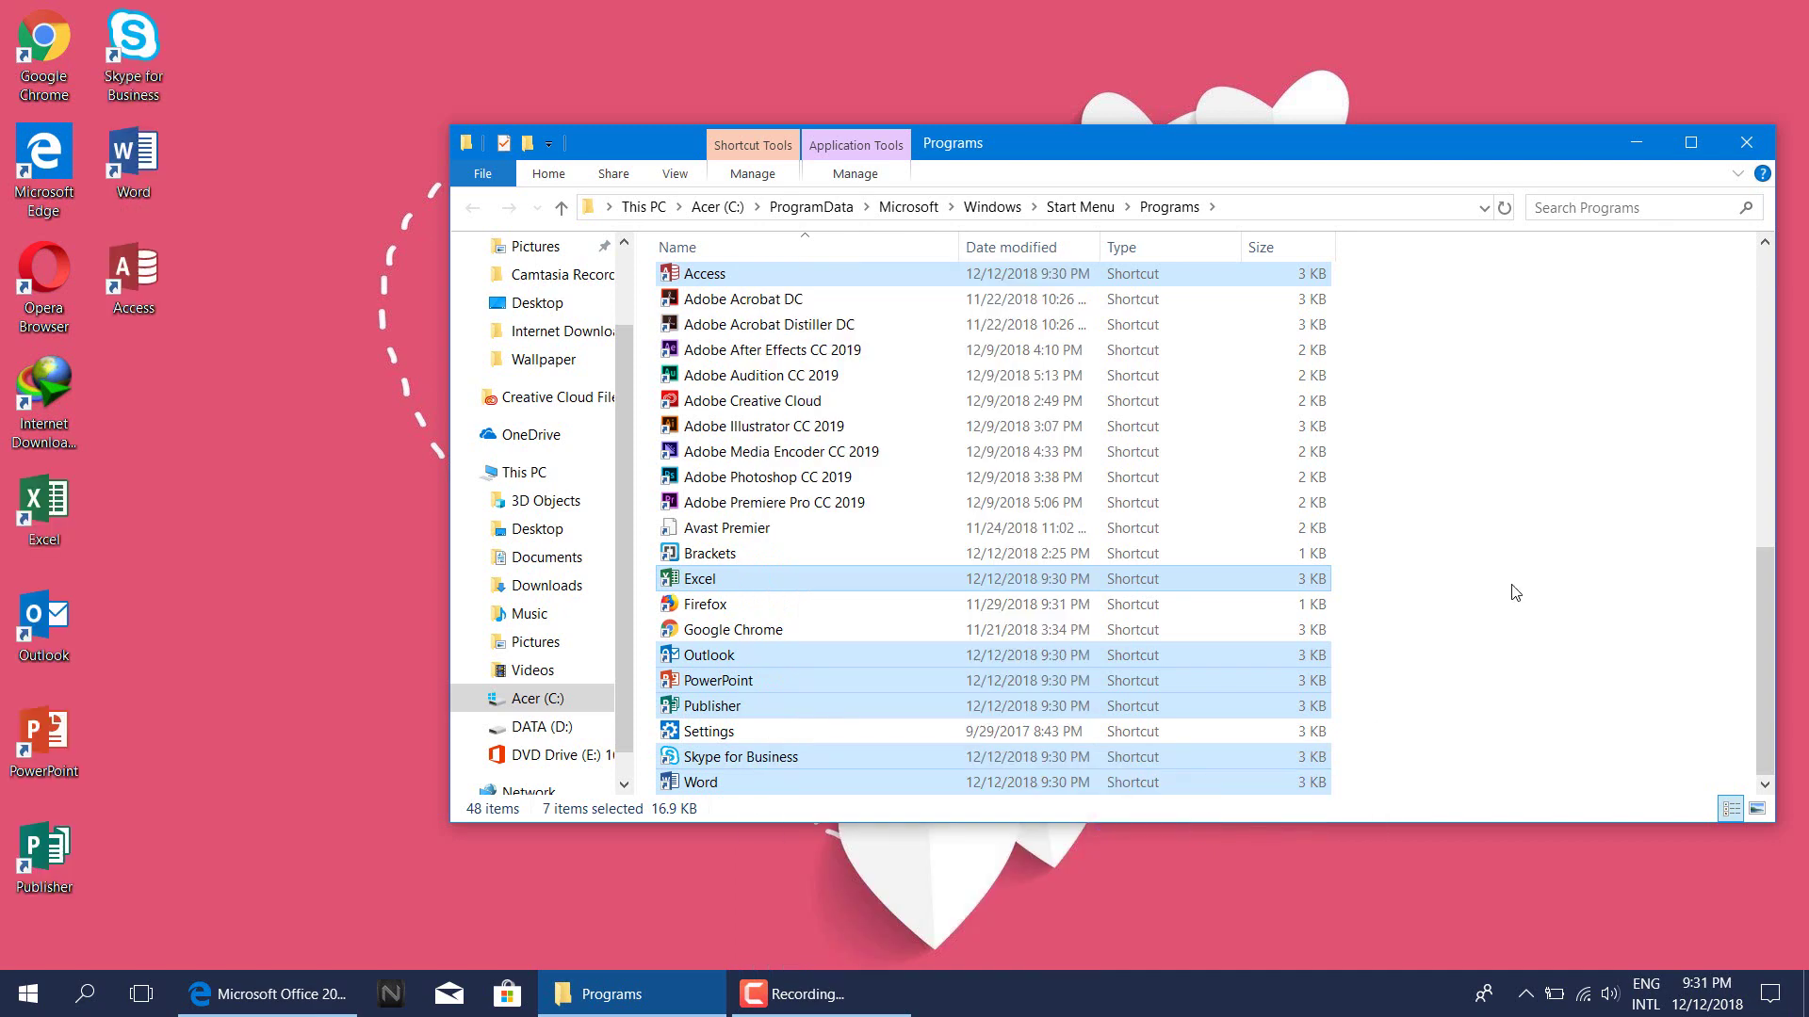
# Step: Close Programs and move the Excel, Outlook, PowerPoint and Publisher shortcuts into a second column
pyautogui.click(1748, 144)
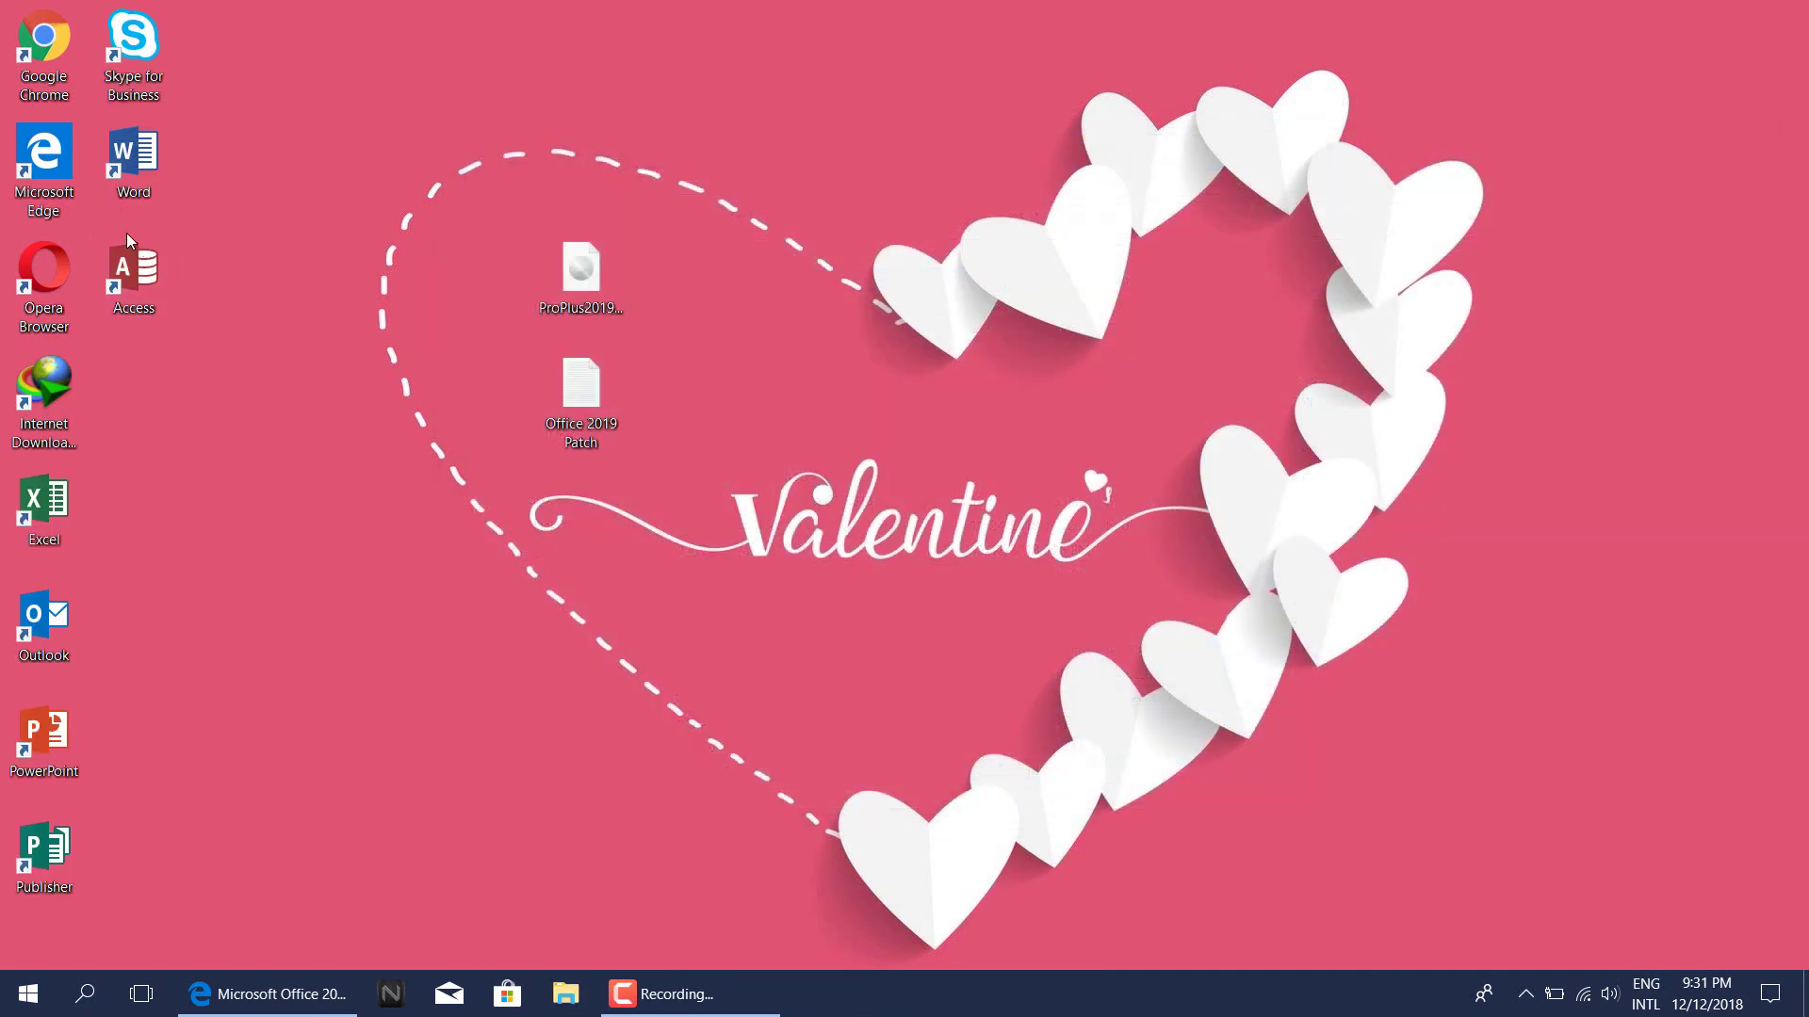
pyautogui.moveTo(240, 5); pyautogui.dragTo(4, 316)
pyautogui.moveTo(122, 461); pyautogui.dragTo(5, 895)
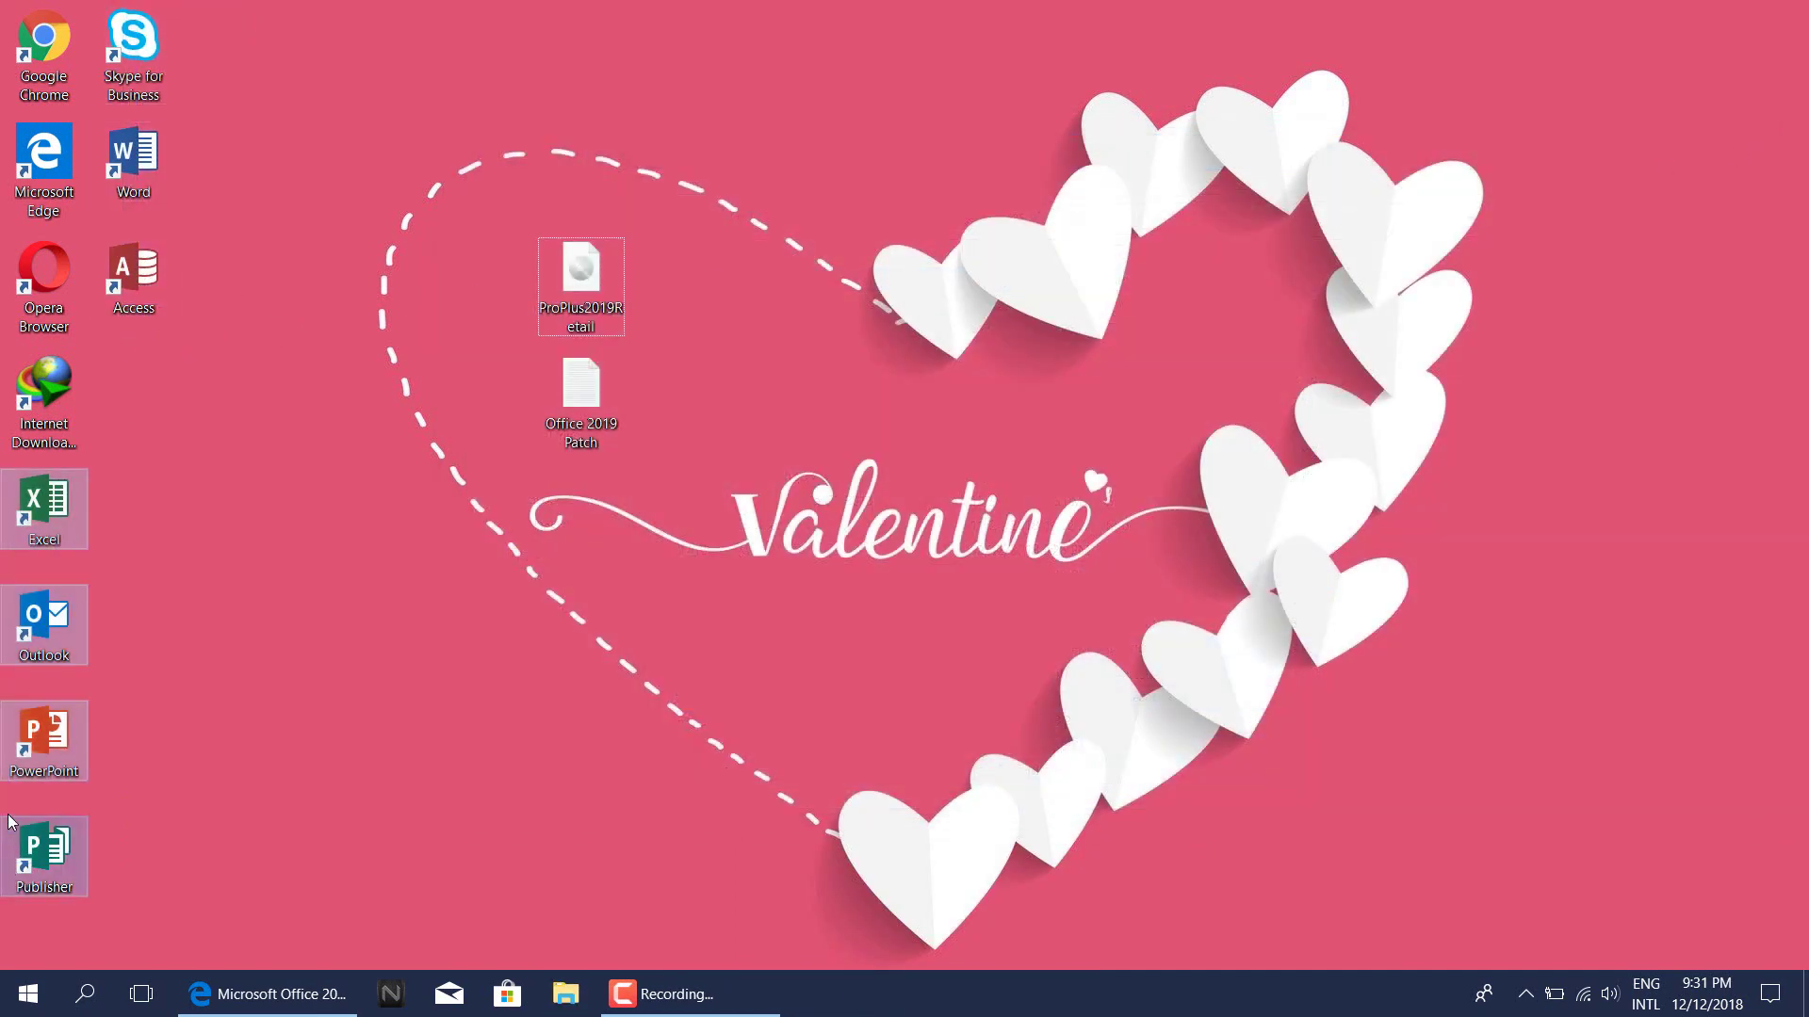
pyautogui.moveTo(42, 495); pyautogui.dragTo(102, 449)
pyautogui.click(341, 269)
pyautogui.moveTo(435, 195); pyautogui.dragTo(710, 563)
# Step: Open Word from its desktop shortcut
pyautogui.click(130, 165)
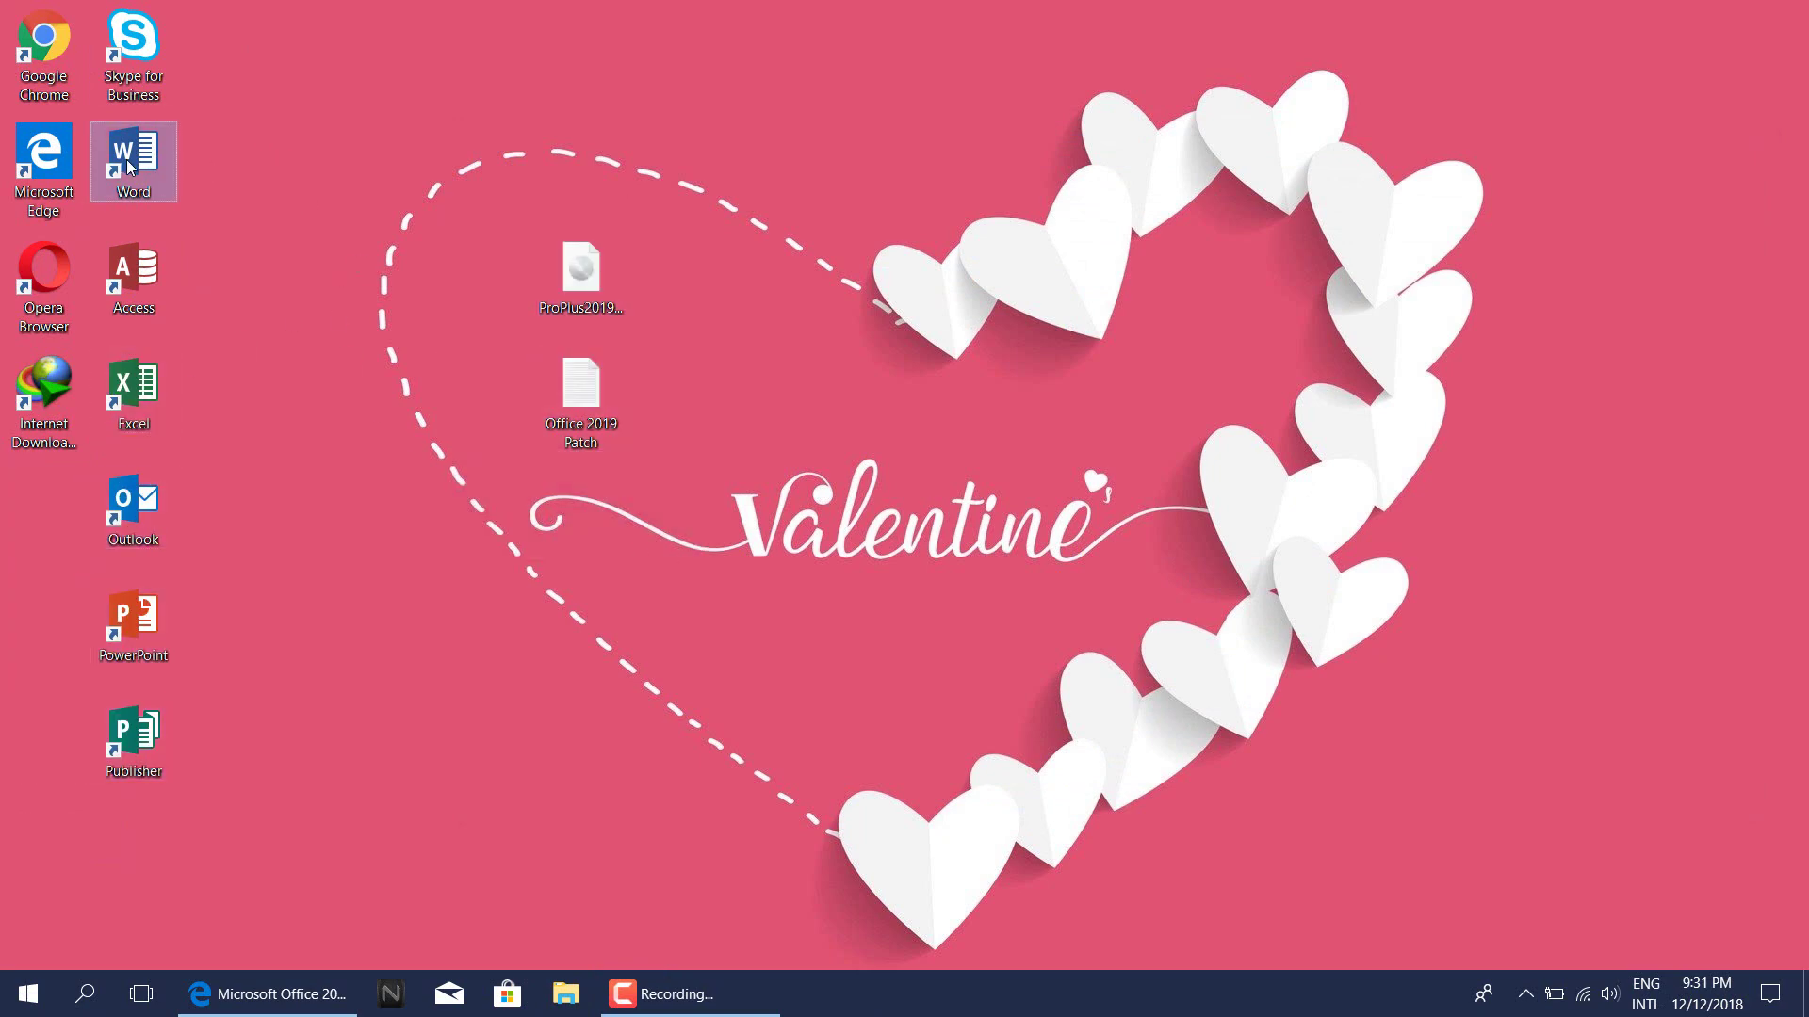
pyautogui.rightClick(130, 164)
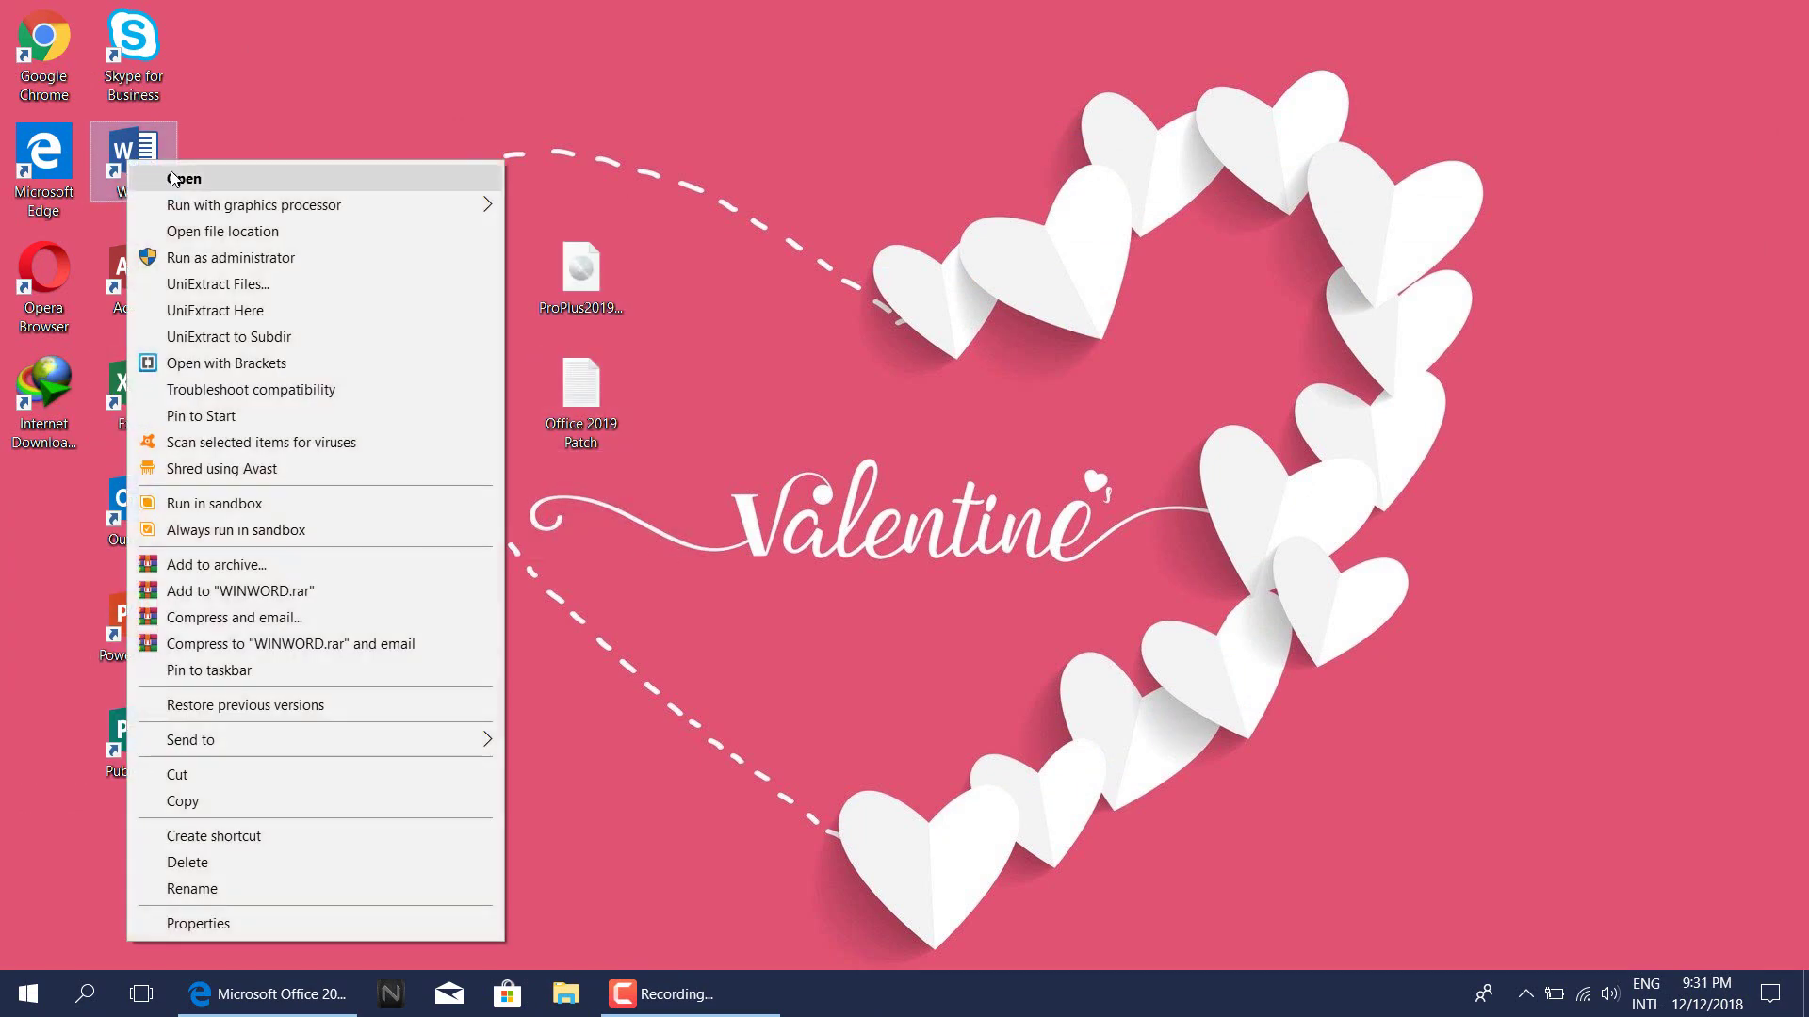
pyautogui.click(172, 174)
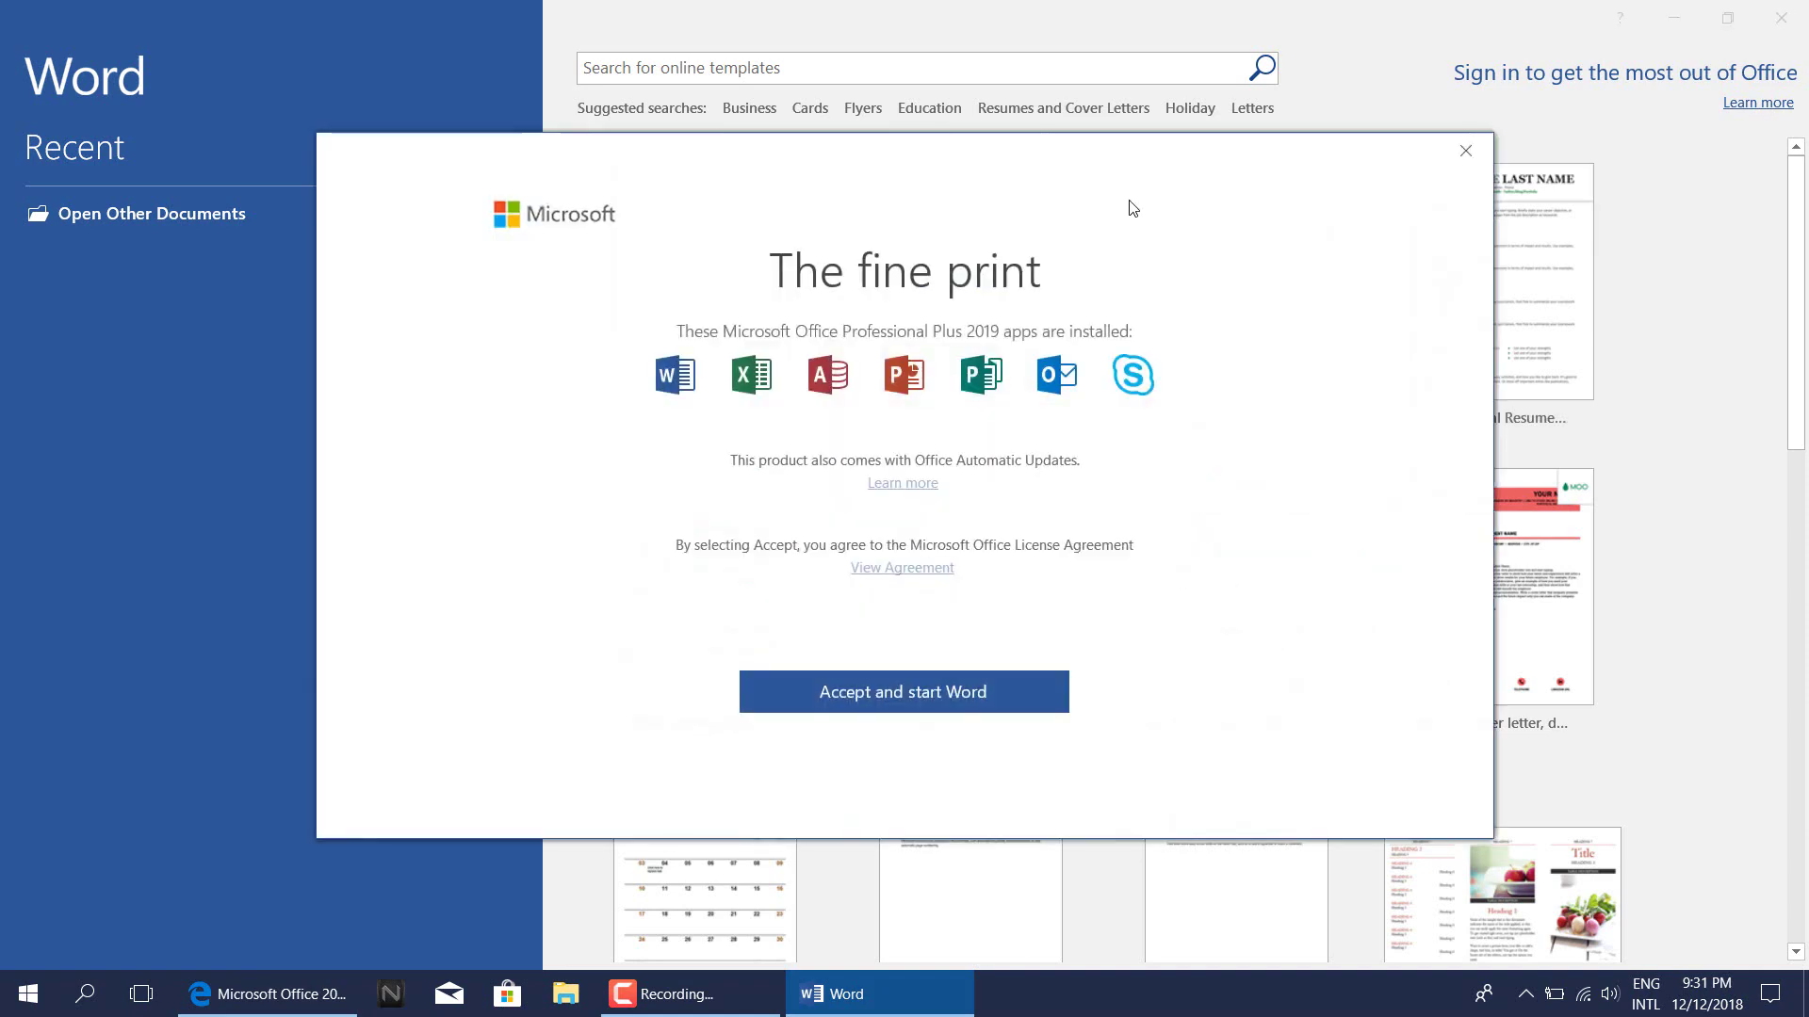
# Step: Accept the licence, open a blank document, confirm Professional Plus 2019 activation under Account, then close Word
pyautogui.click(950, 694)
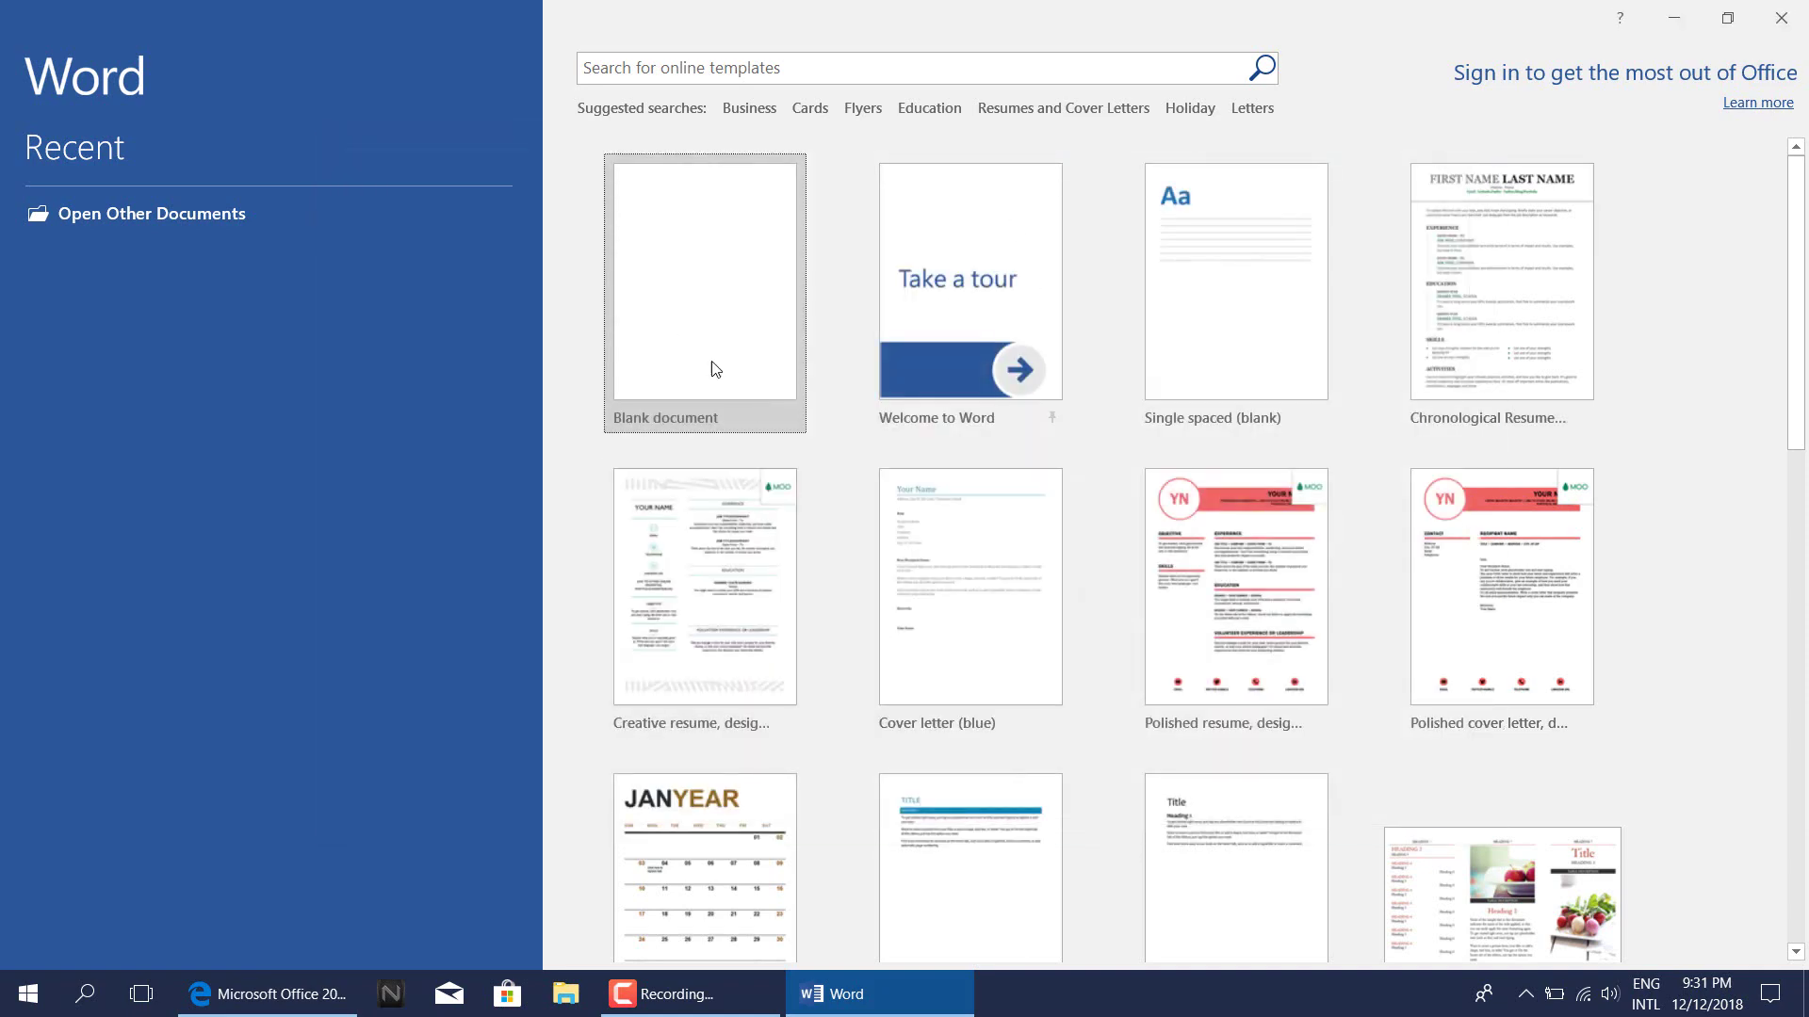
pyautogui.click(686, 304)
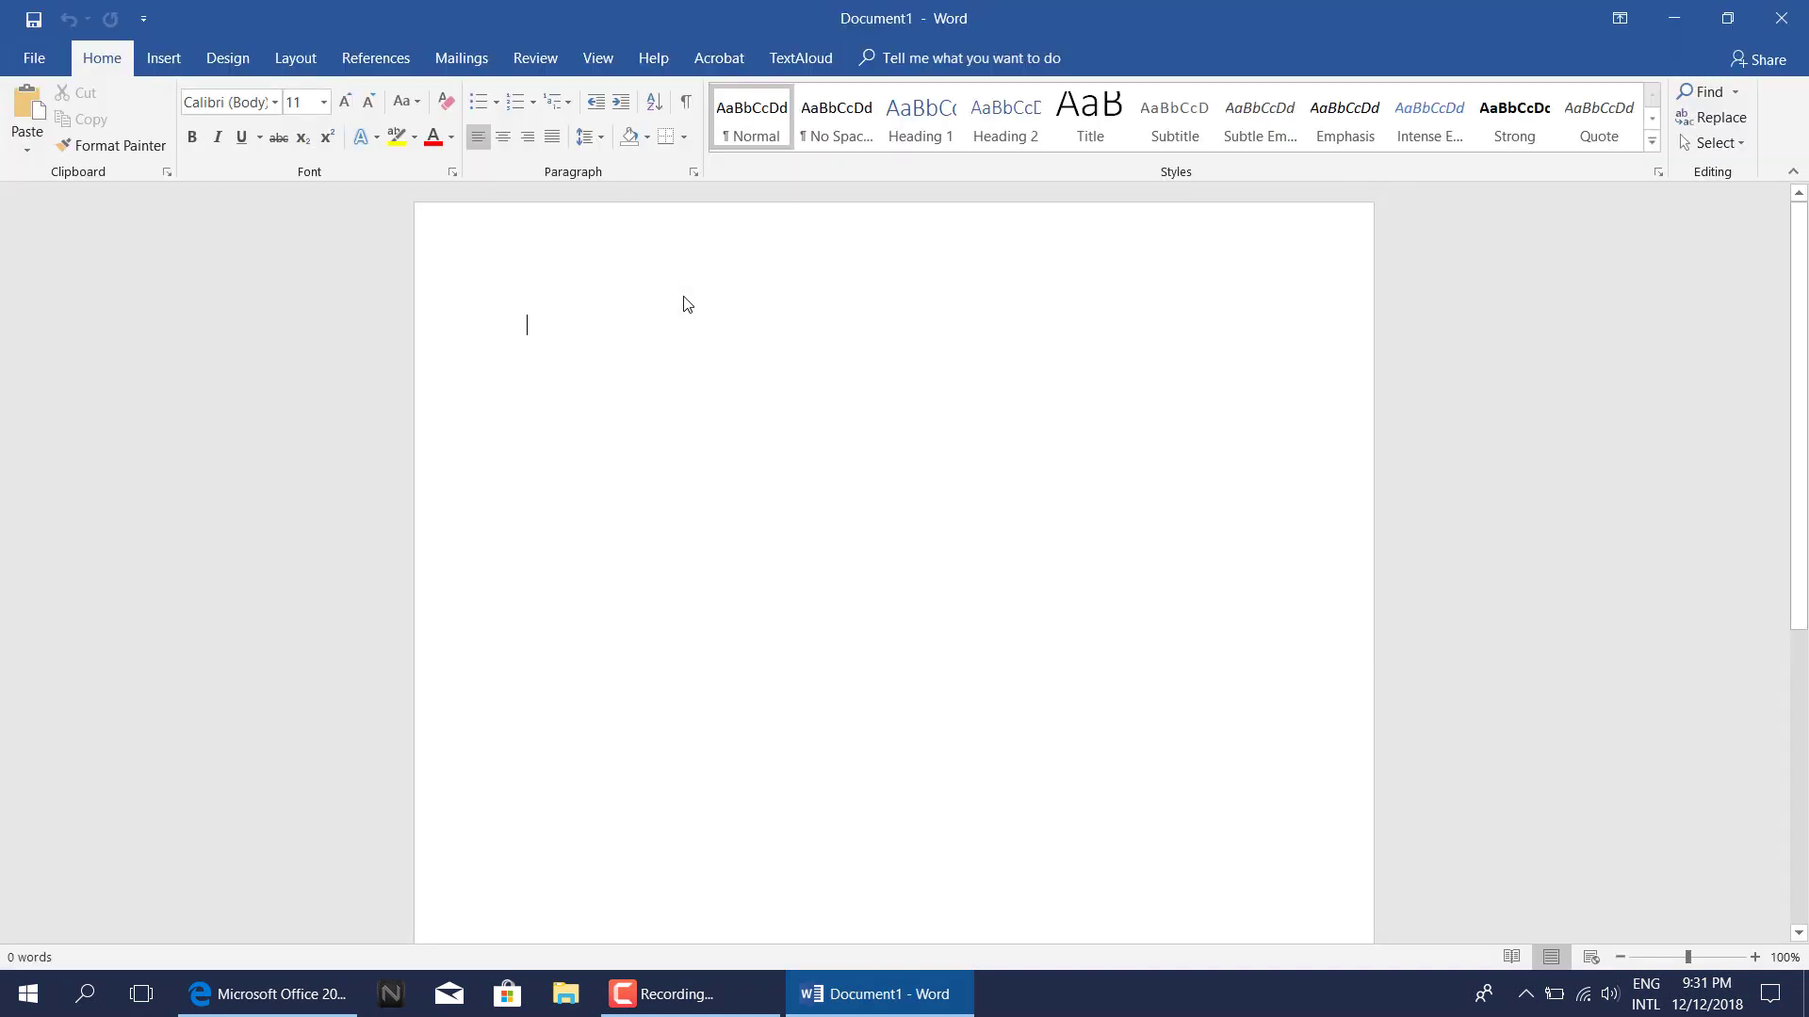
pyautogui.click(33, 56)
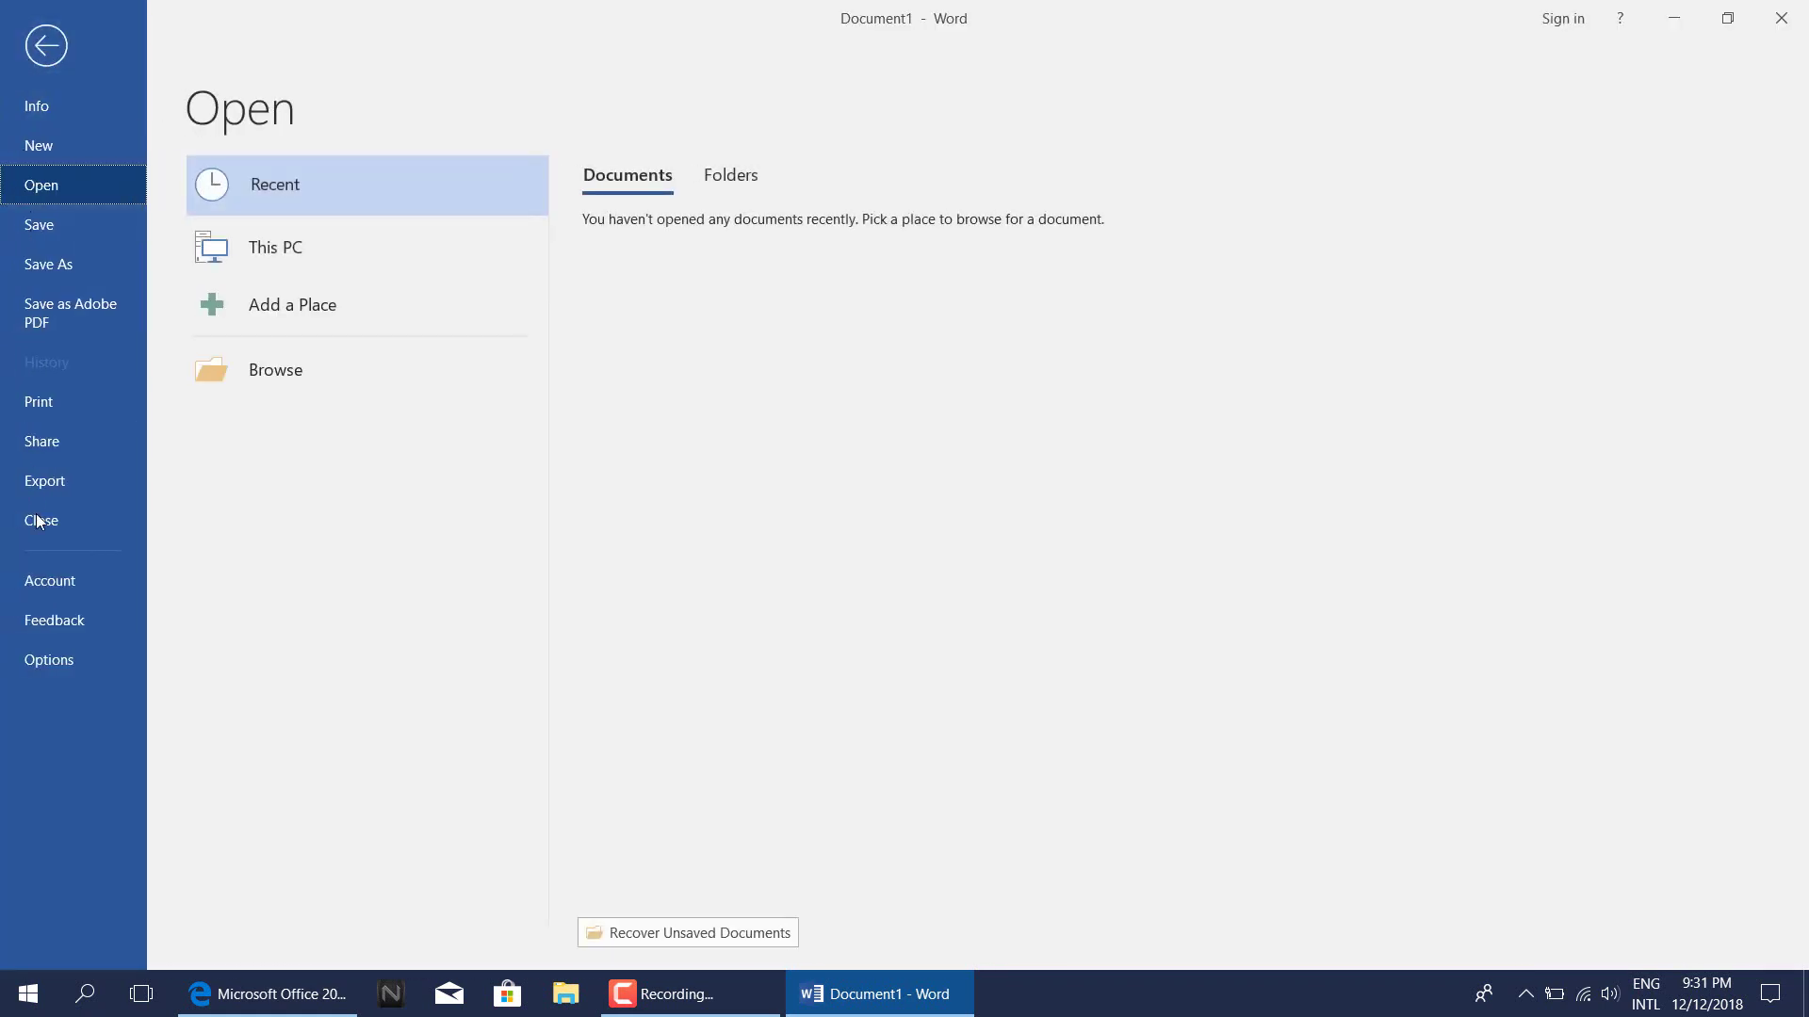
pyautogui.click(53, 574)
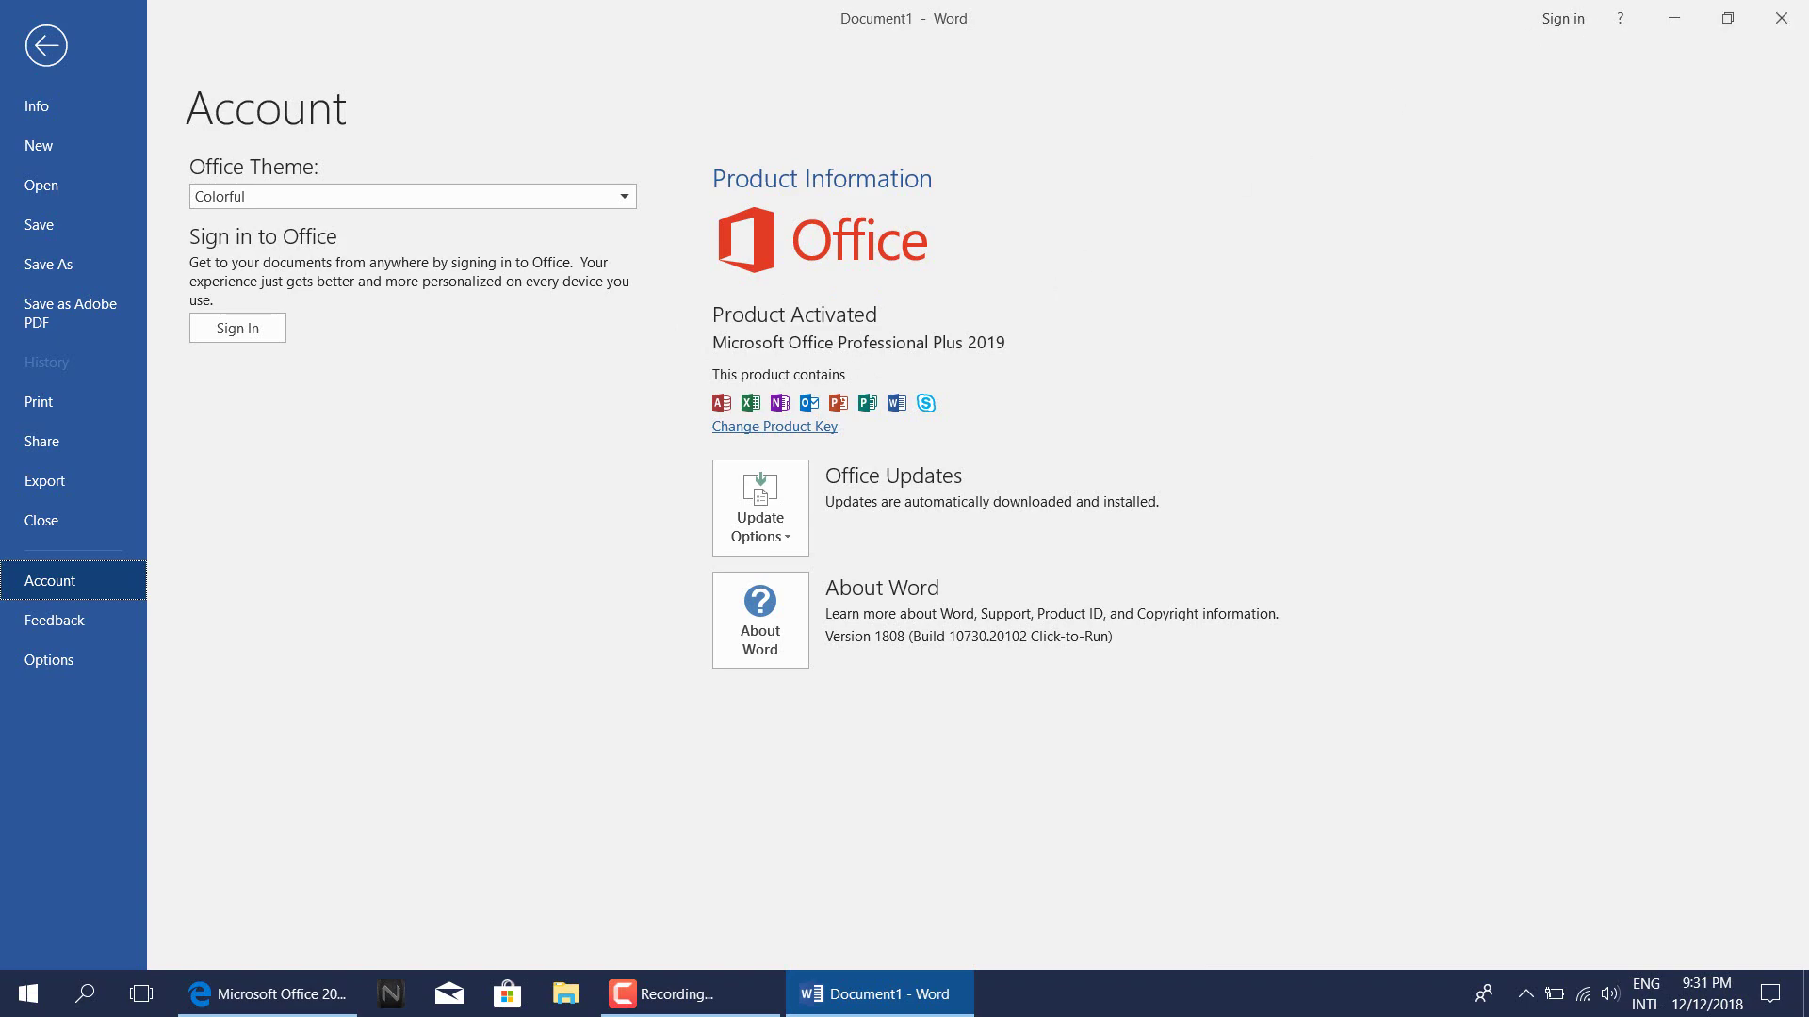
pyautogui.click(1781, 18)
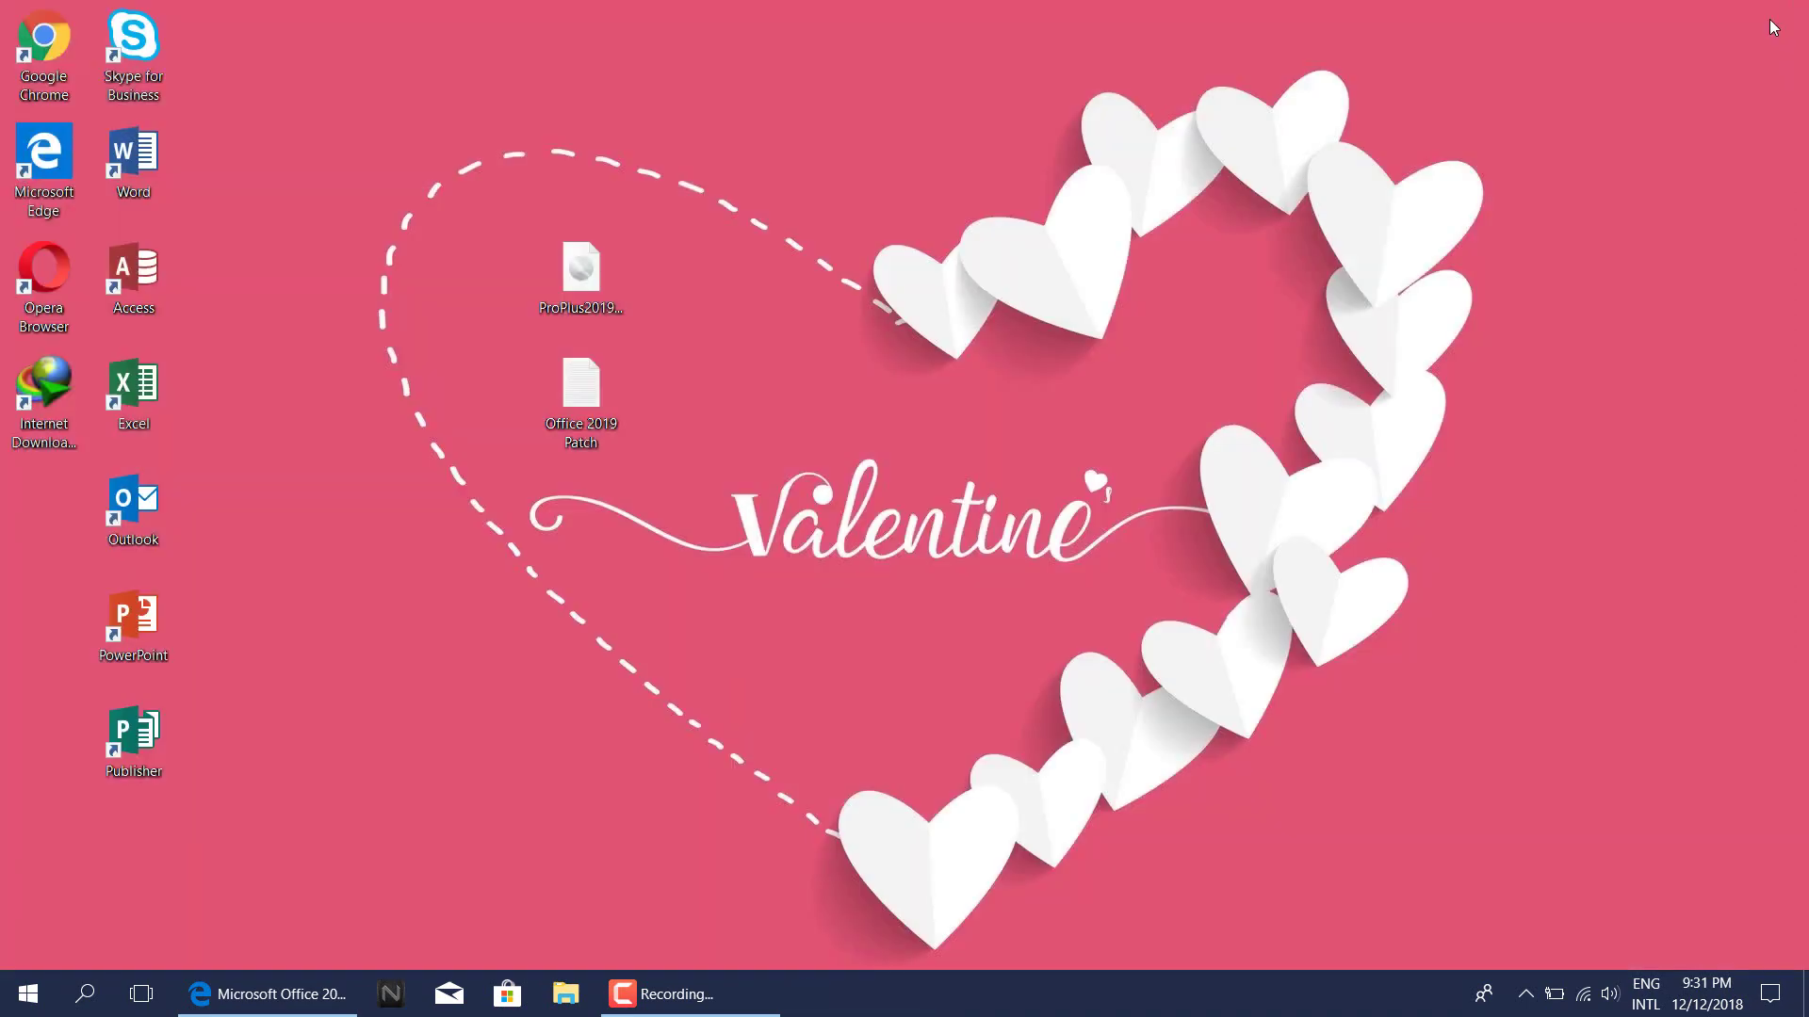
# Step: Save the patch script to the Desktop as 'Office 2019 Patch.cmd' using the All Files type
pyautogui.doubleClick(595, 408)
pyautogui.moveTo(522, 190); pyautogui.dragTo(739, 71)
pyautogui.click(476, 106)
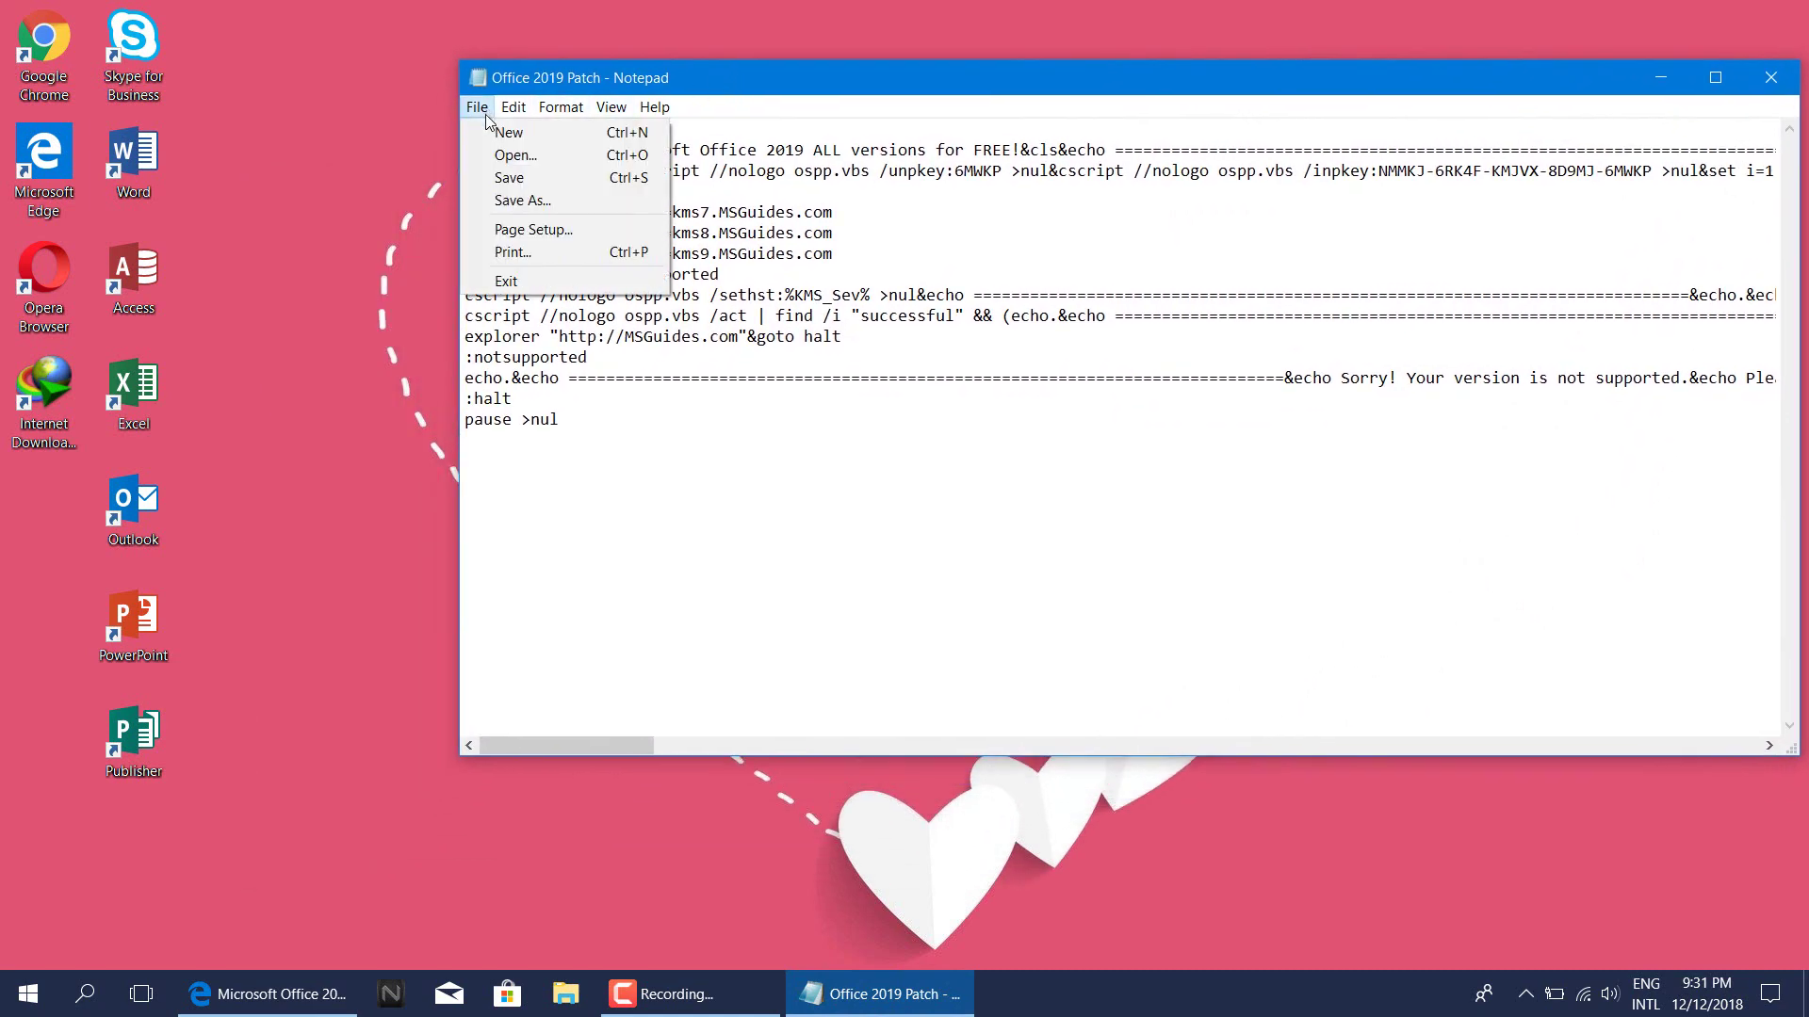
pyautogui.click(509, 200)
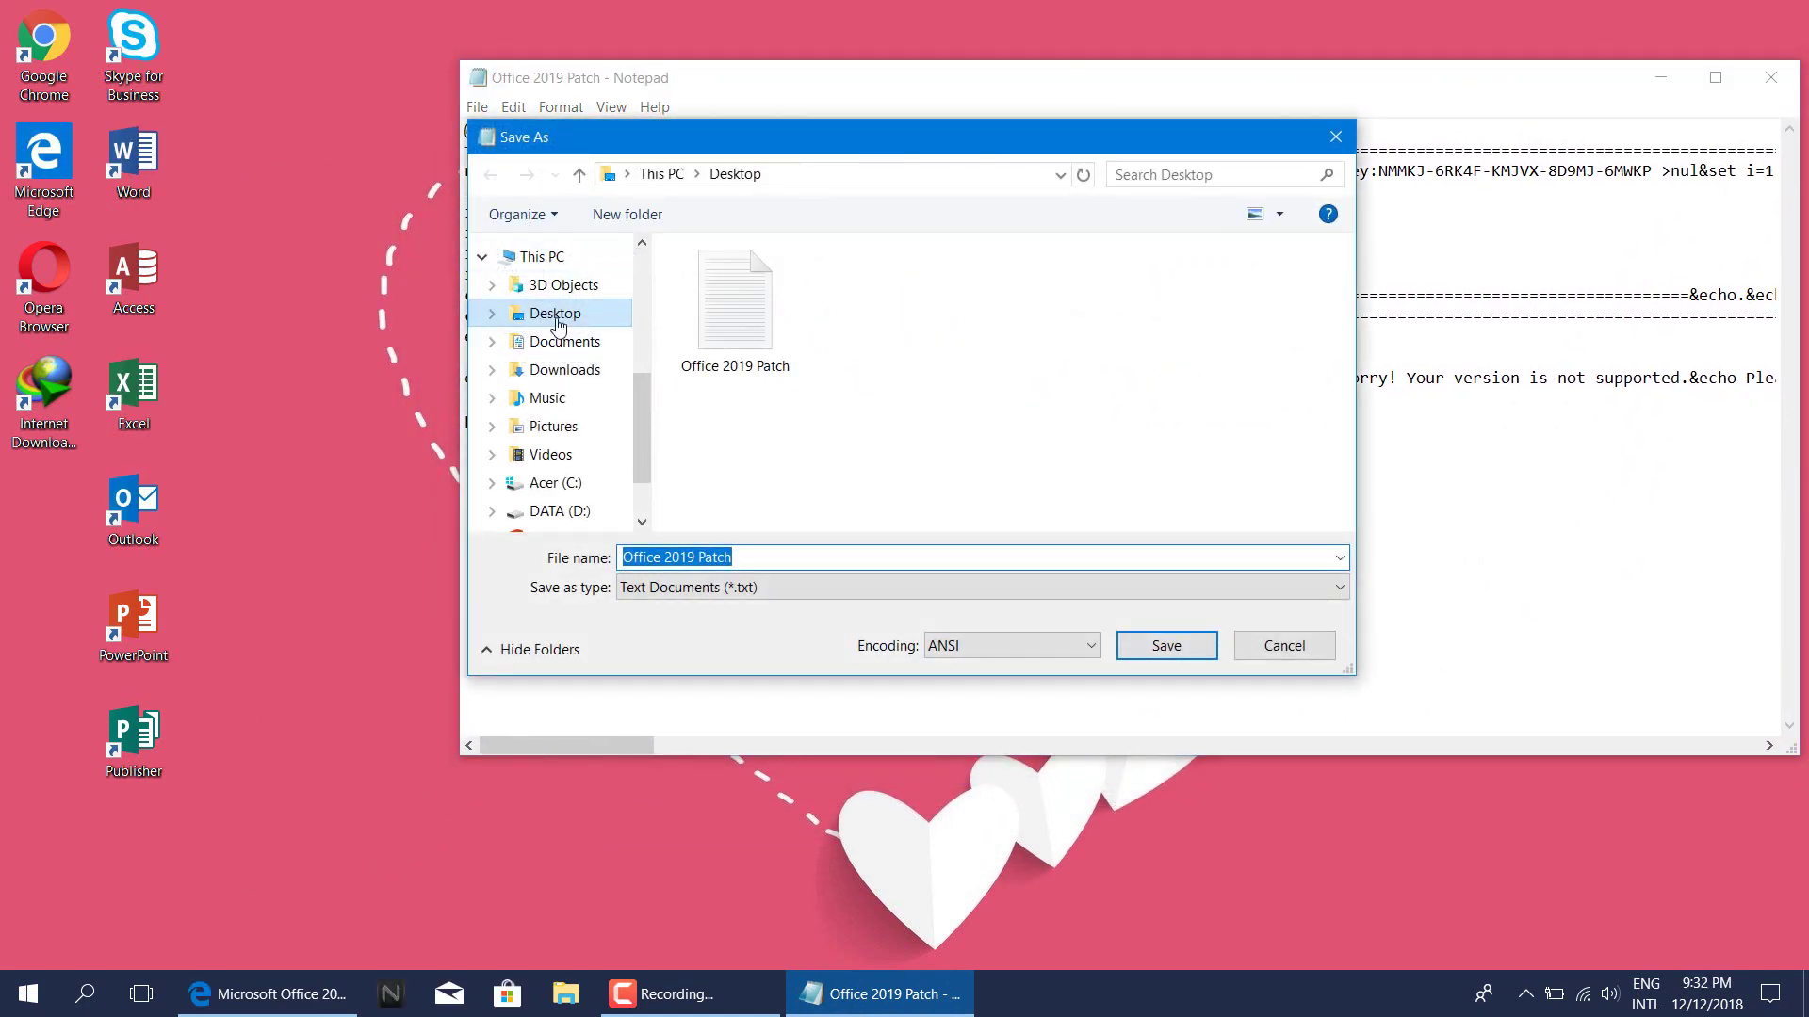
pyautogui.click(557, 320)
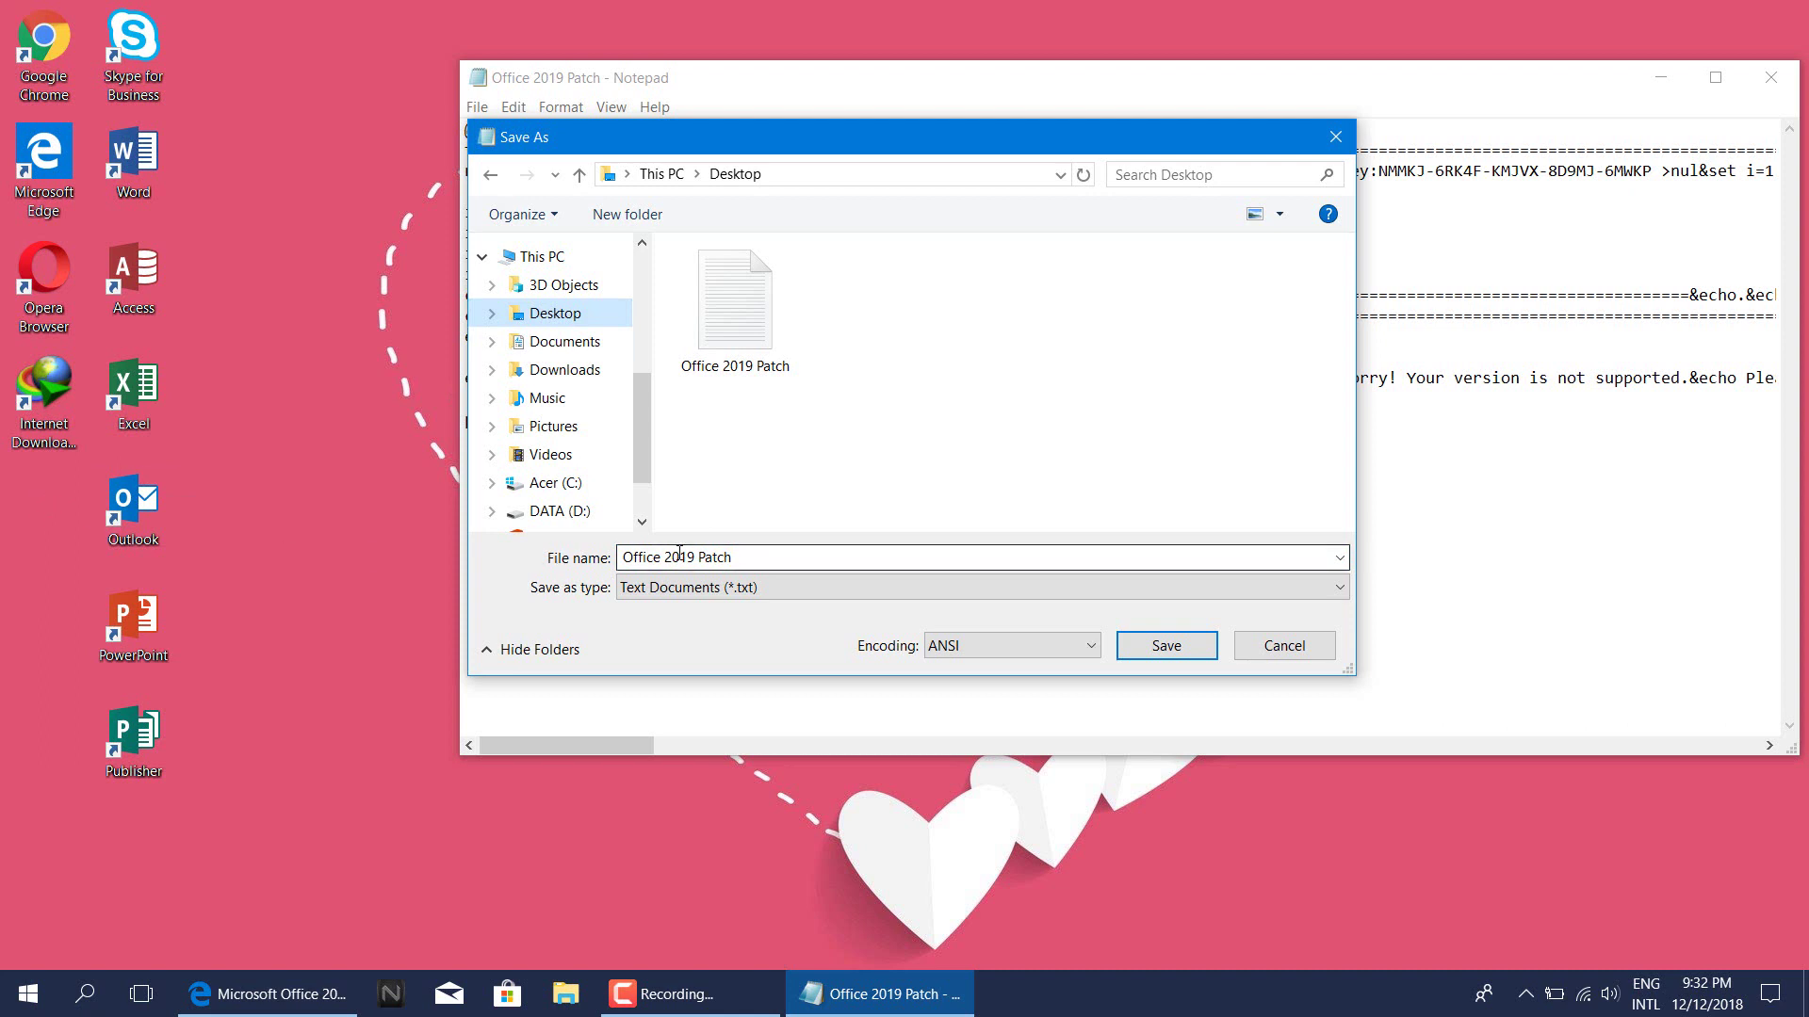
pyautogui.click(744, 557)
pyautogui.write('.cmd')
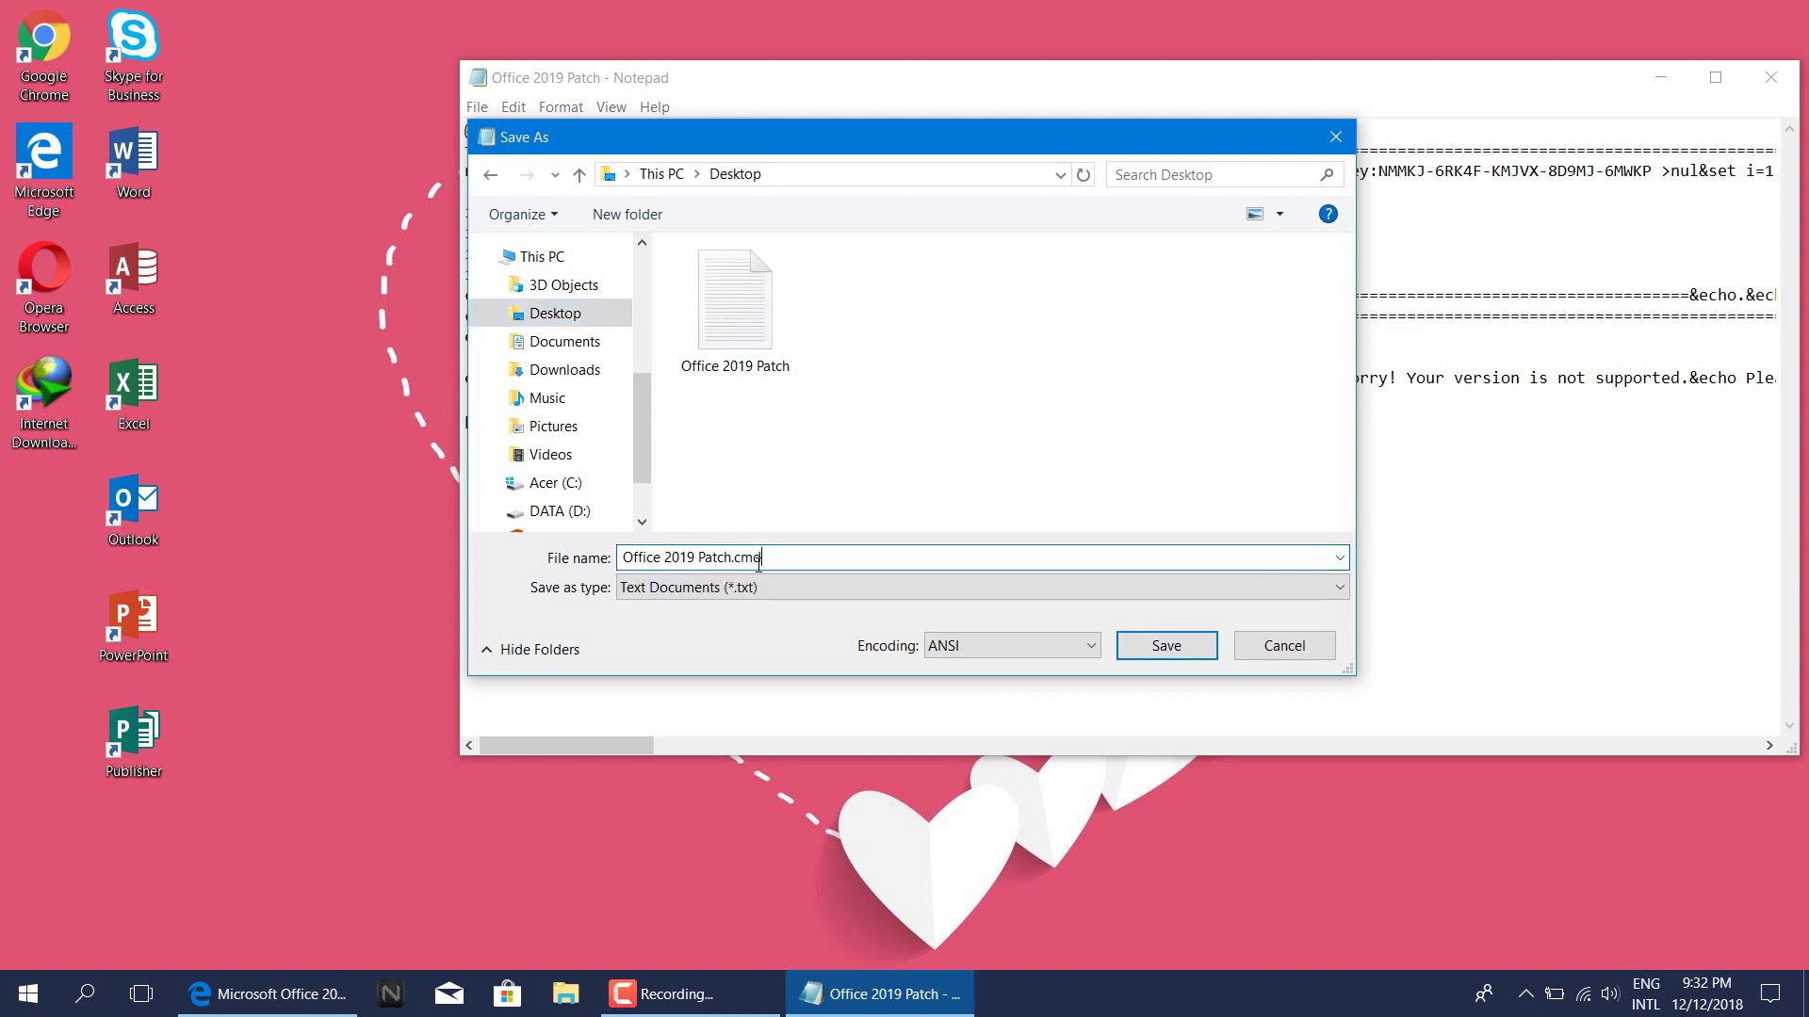
pyautogui.click(780, 592)
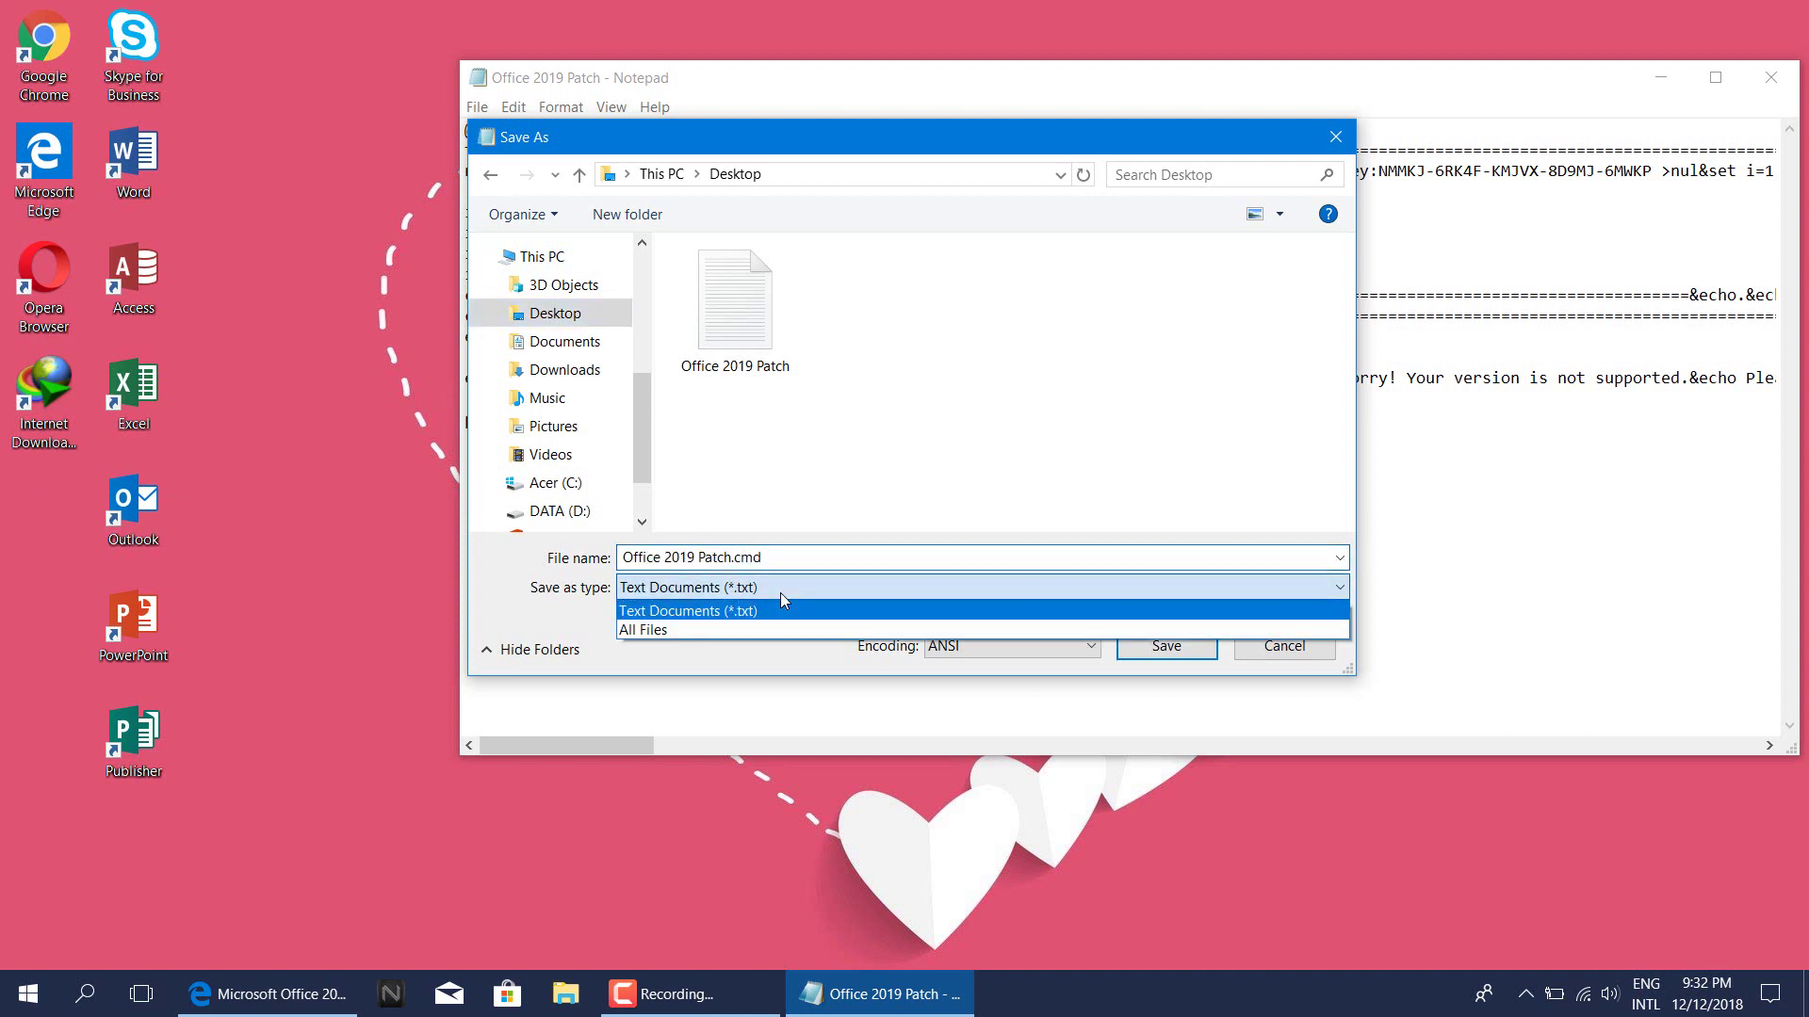
pyautogui.click(744, 620)
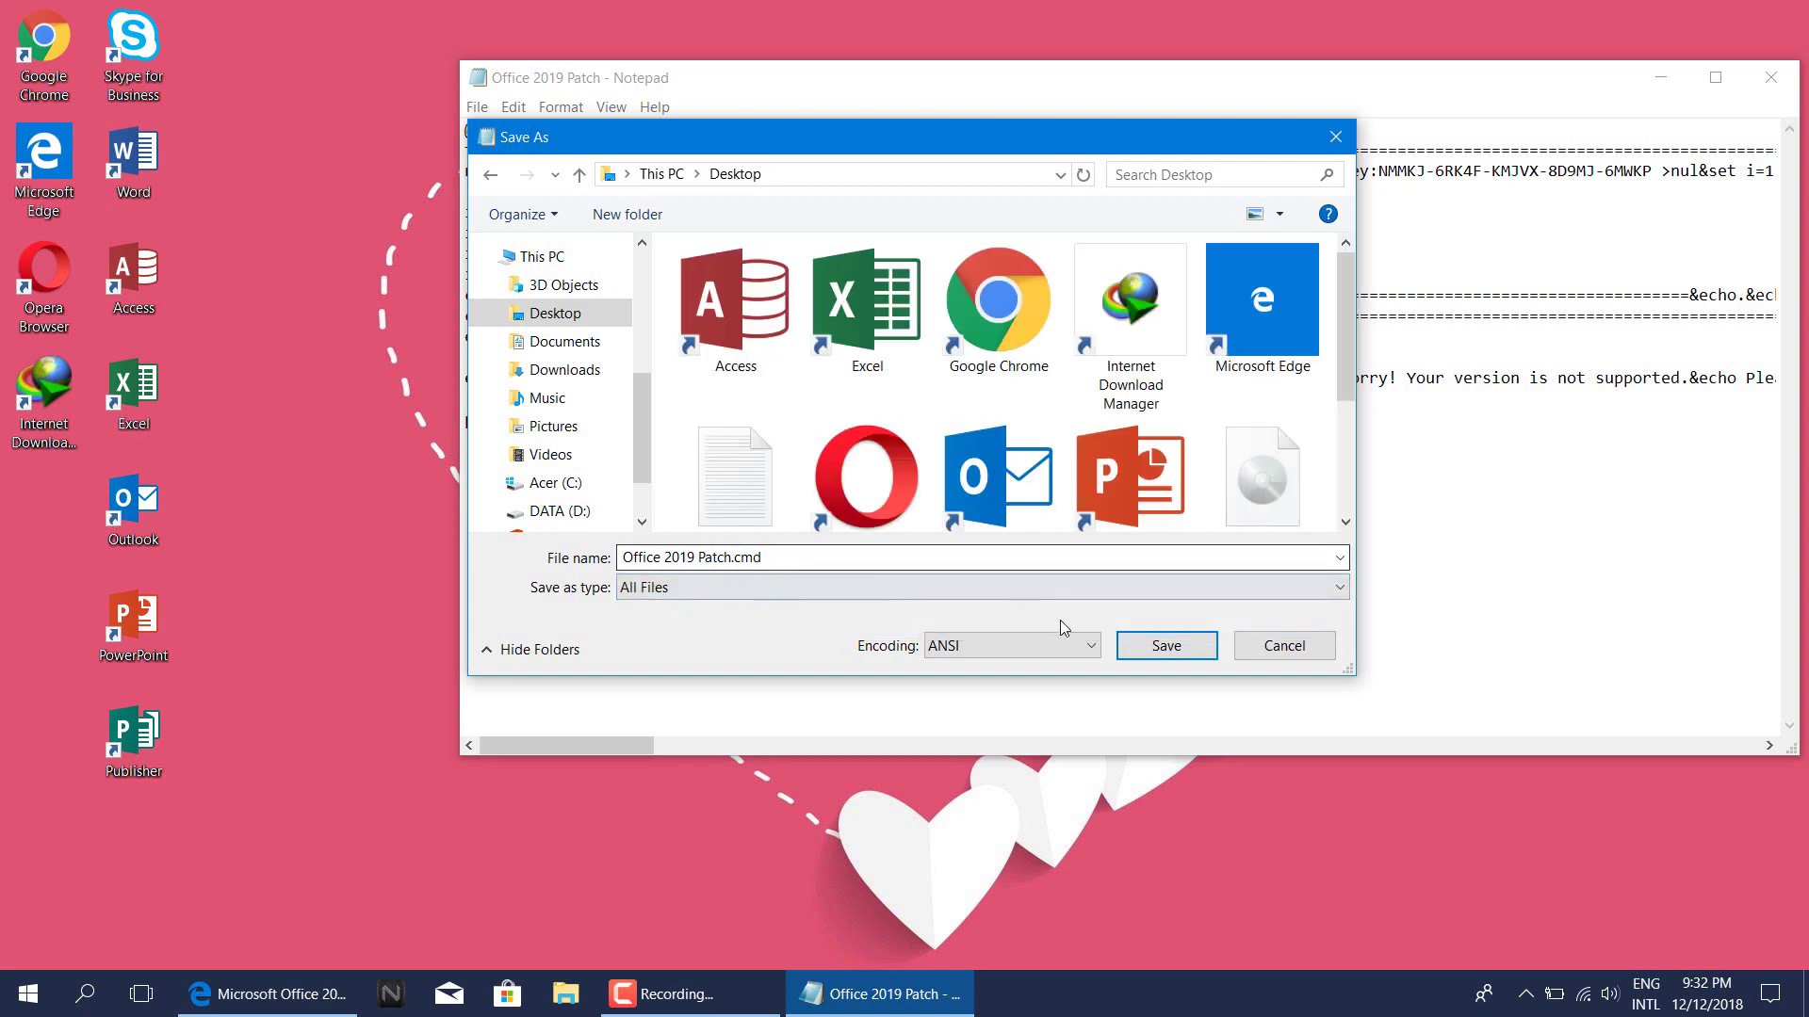
pyautogui.click(1169, 646)
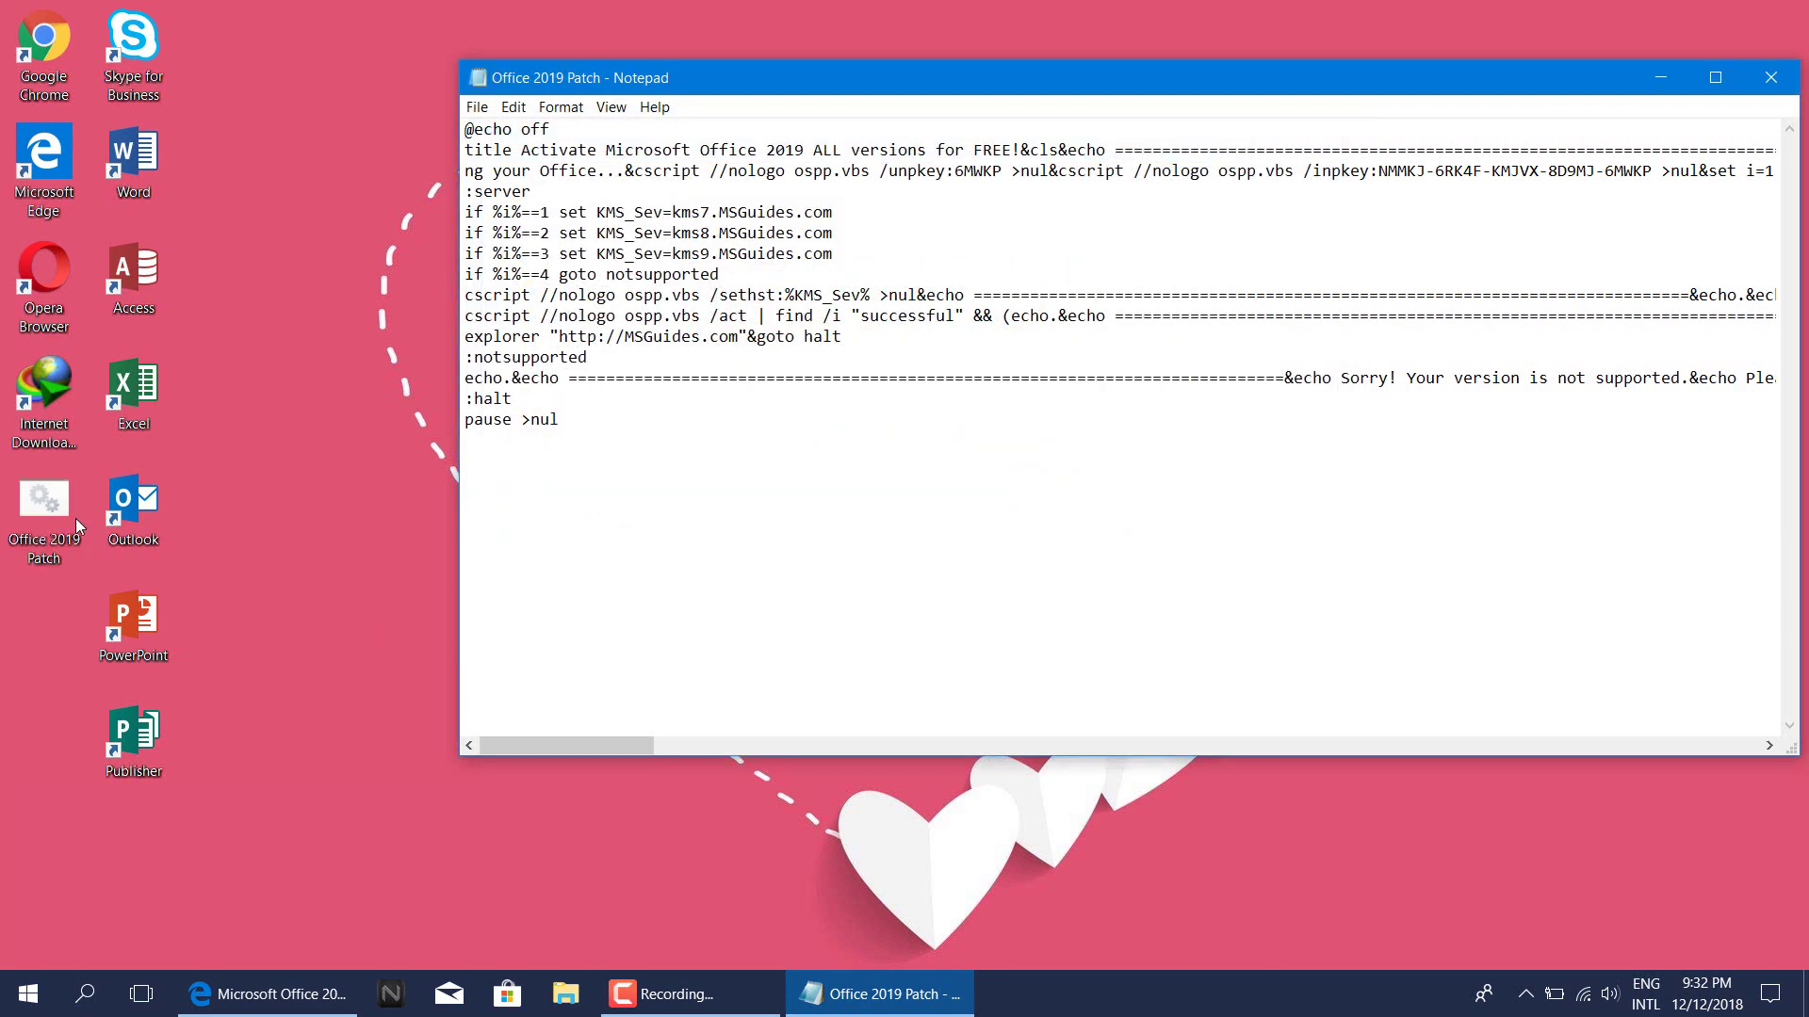
pyautogui.click(75, 518)
# Step: Close Notepad, run Office 2019 Patch.cmd as administrator, and centre the console window
pyautogui.click(1770, 77)
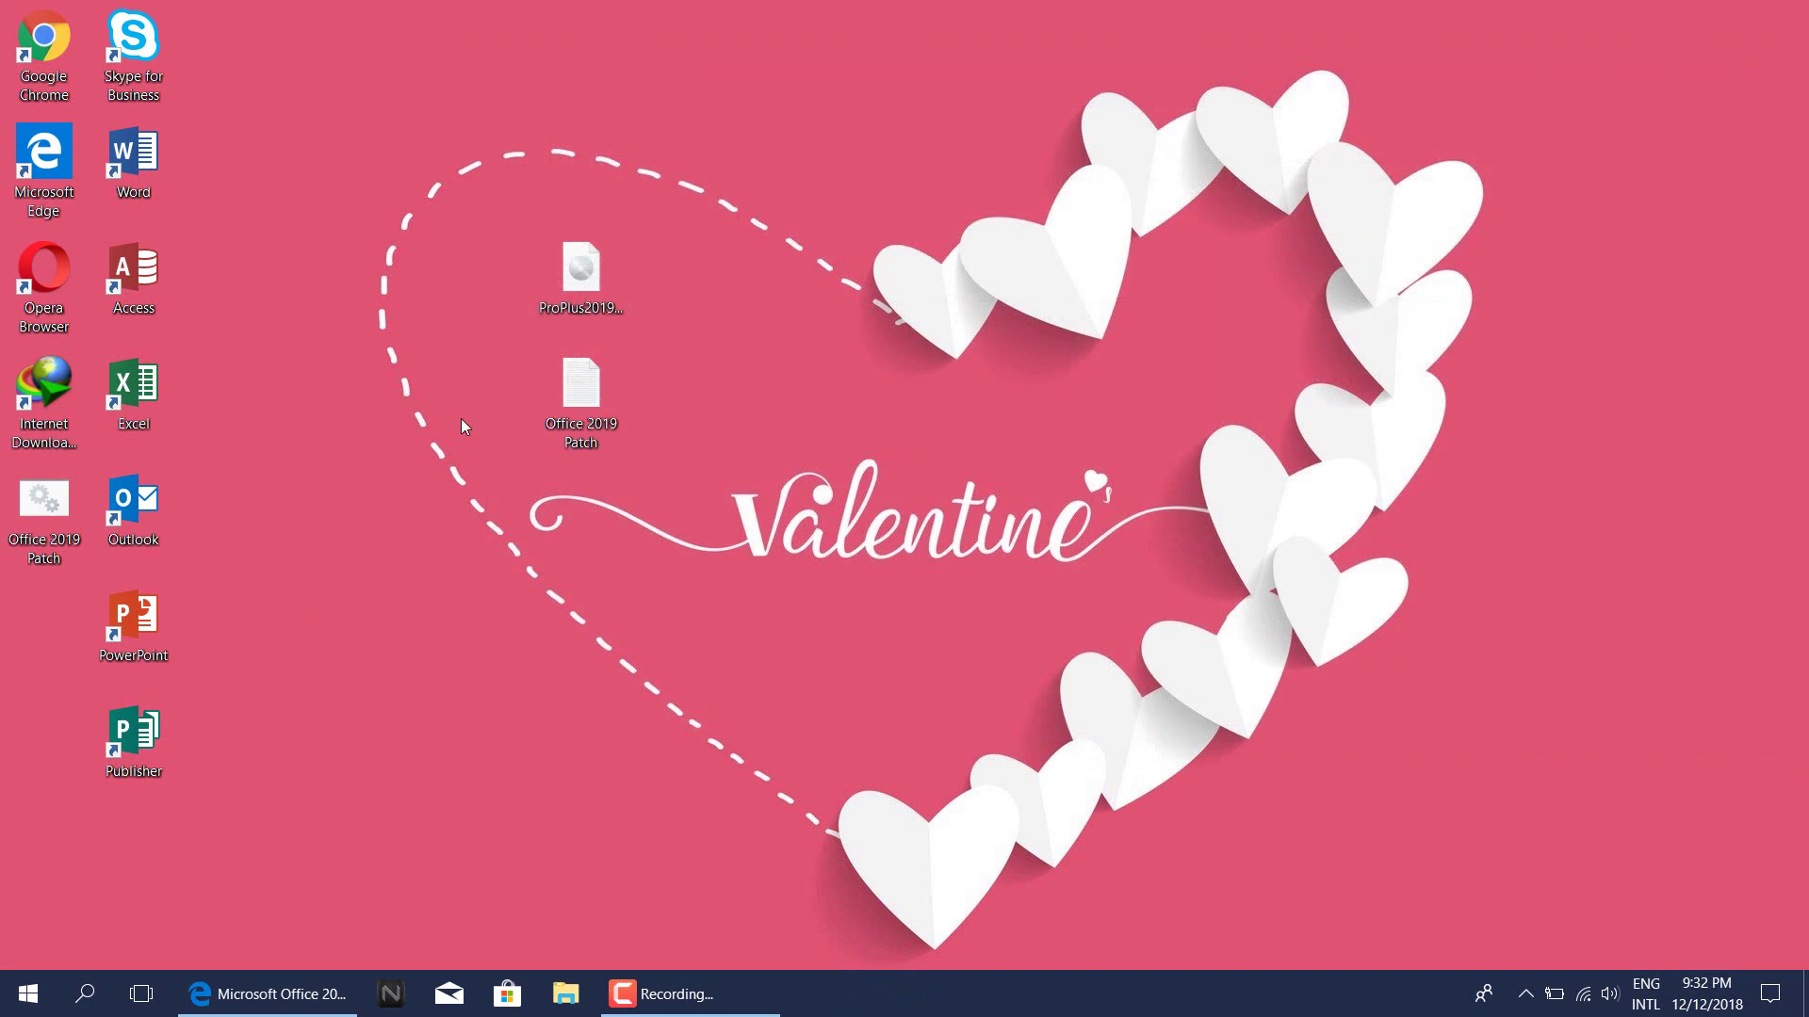
pyautogui.rightClick(70, 499)
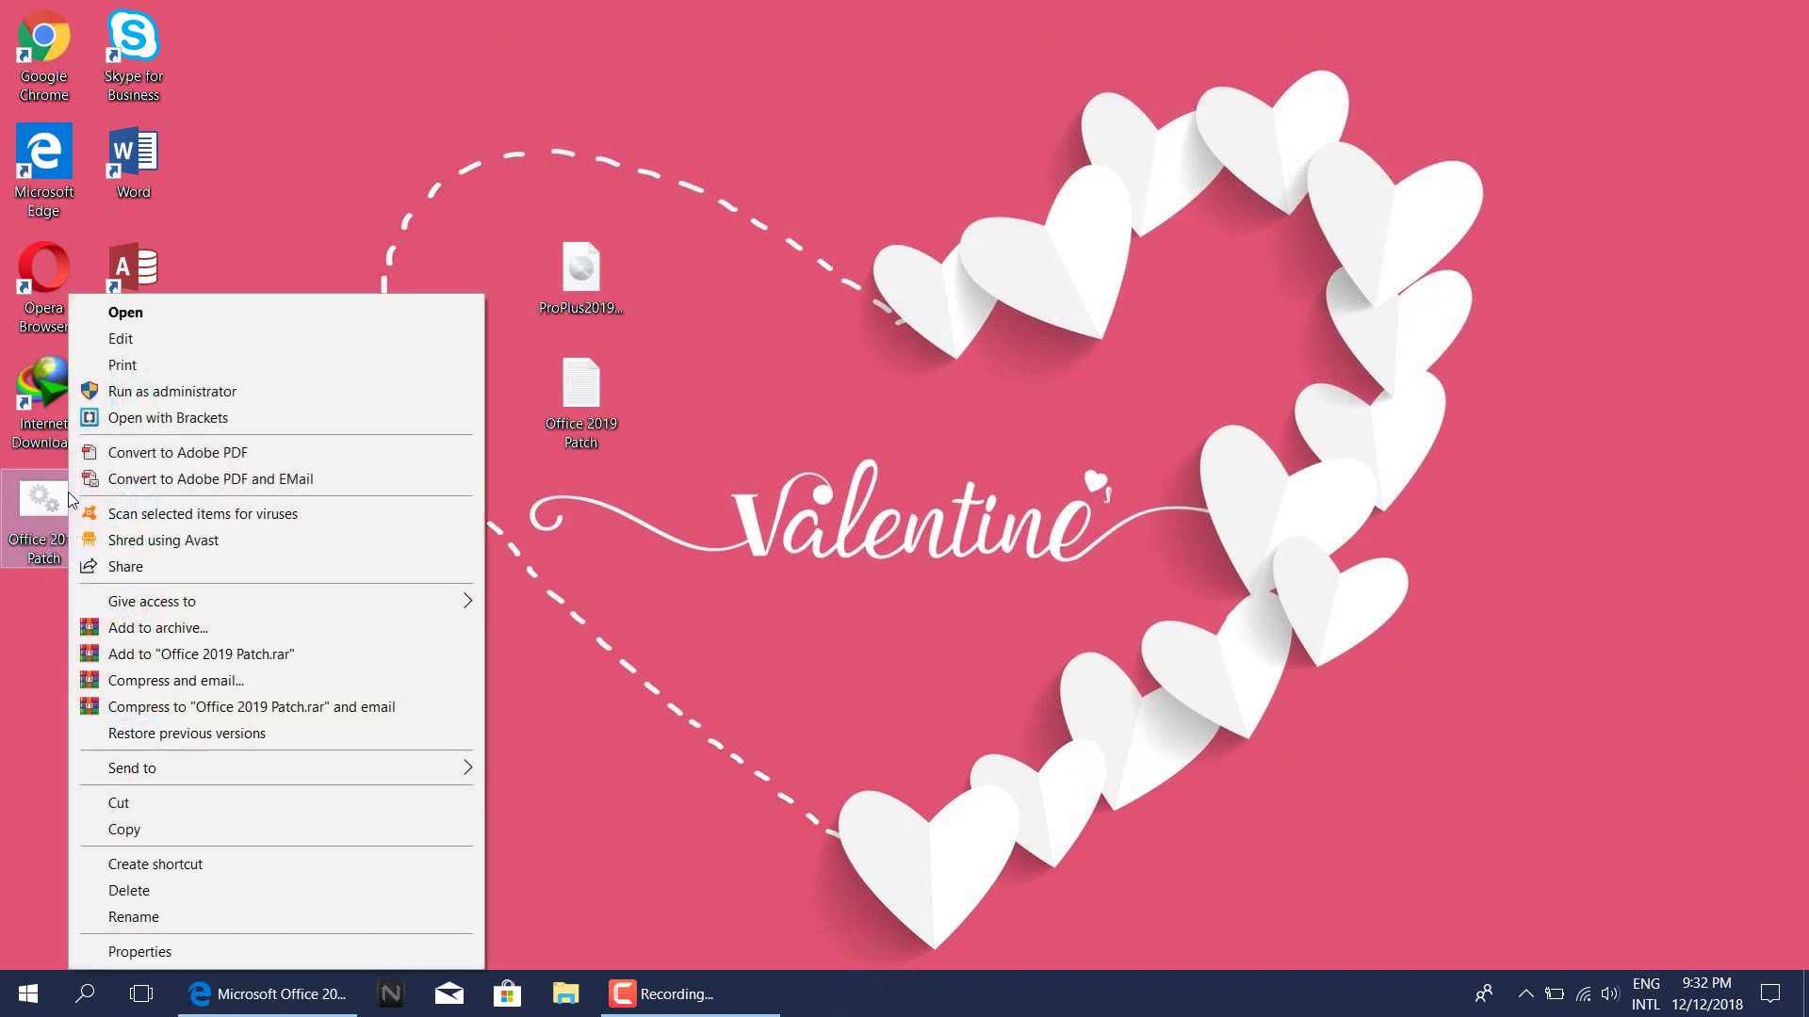
pyautogui.click(133, 391)
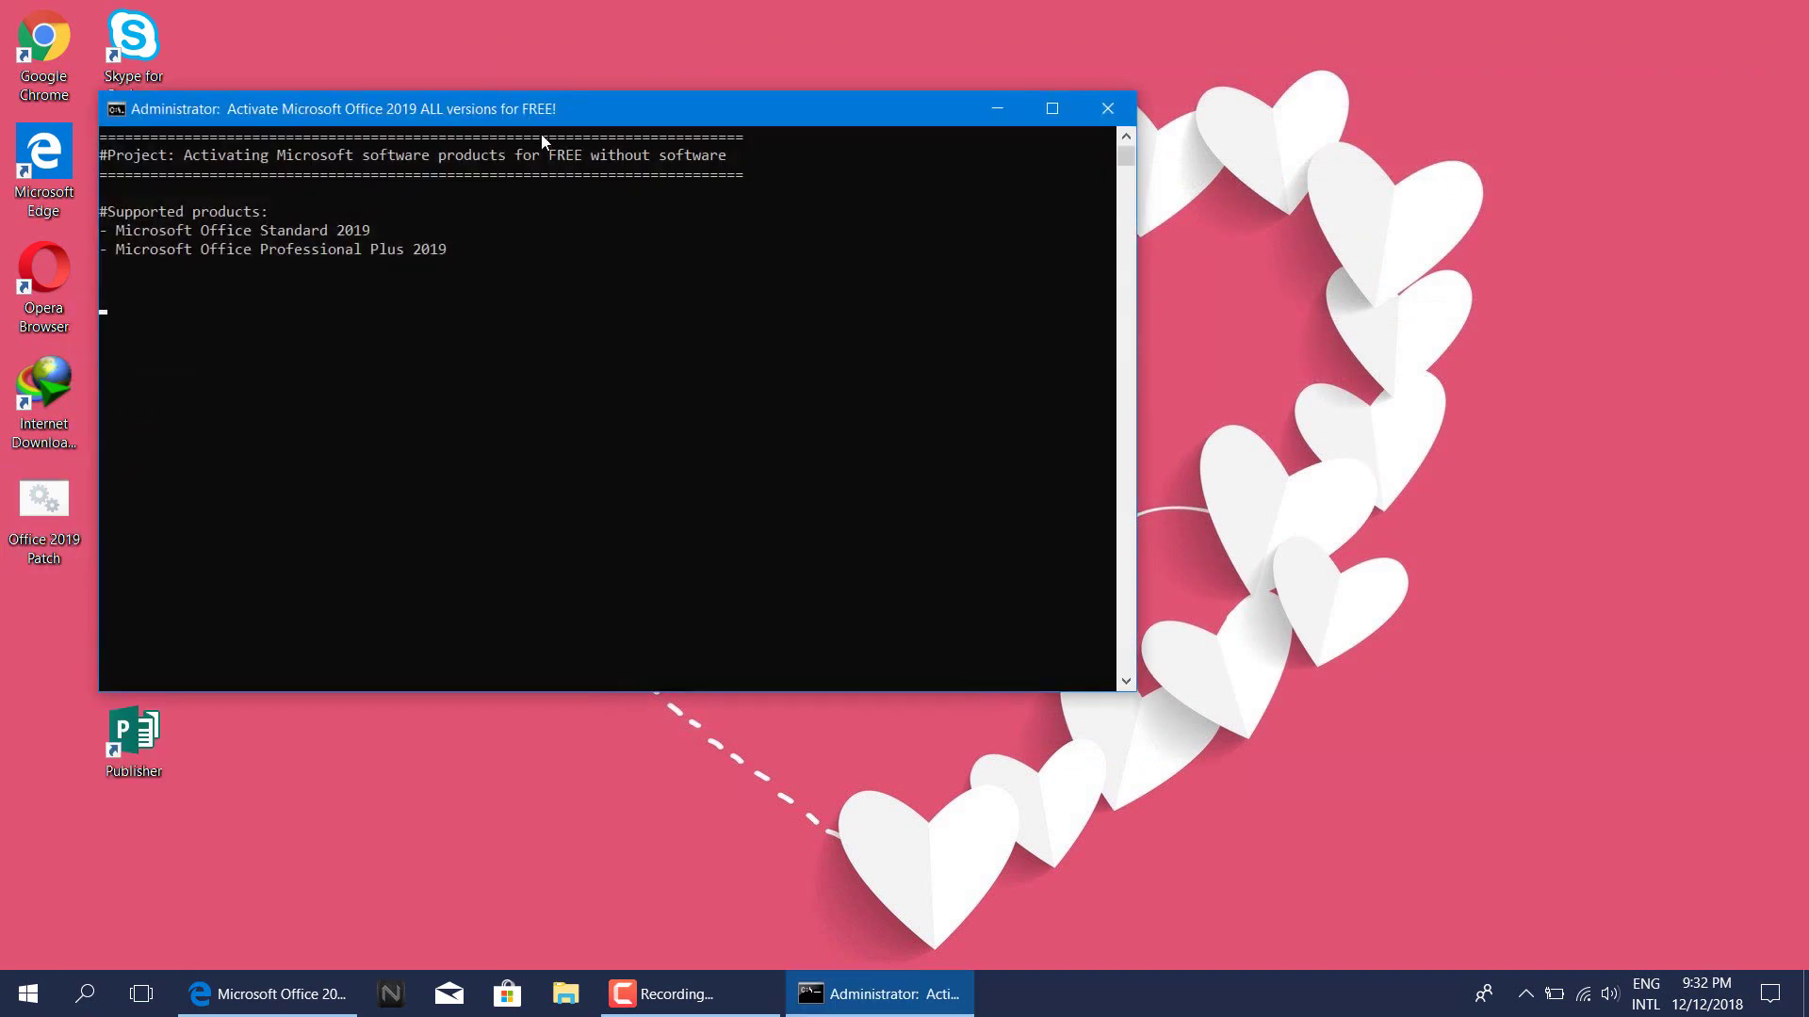
pyautogui.moveTo(528, 108); pyautogui.dragTo(914, 108)
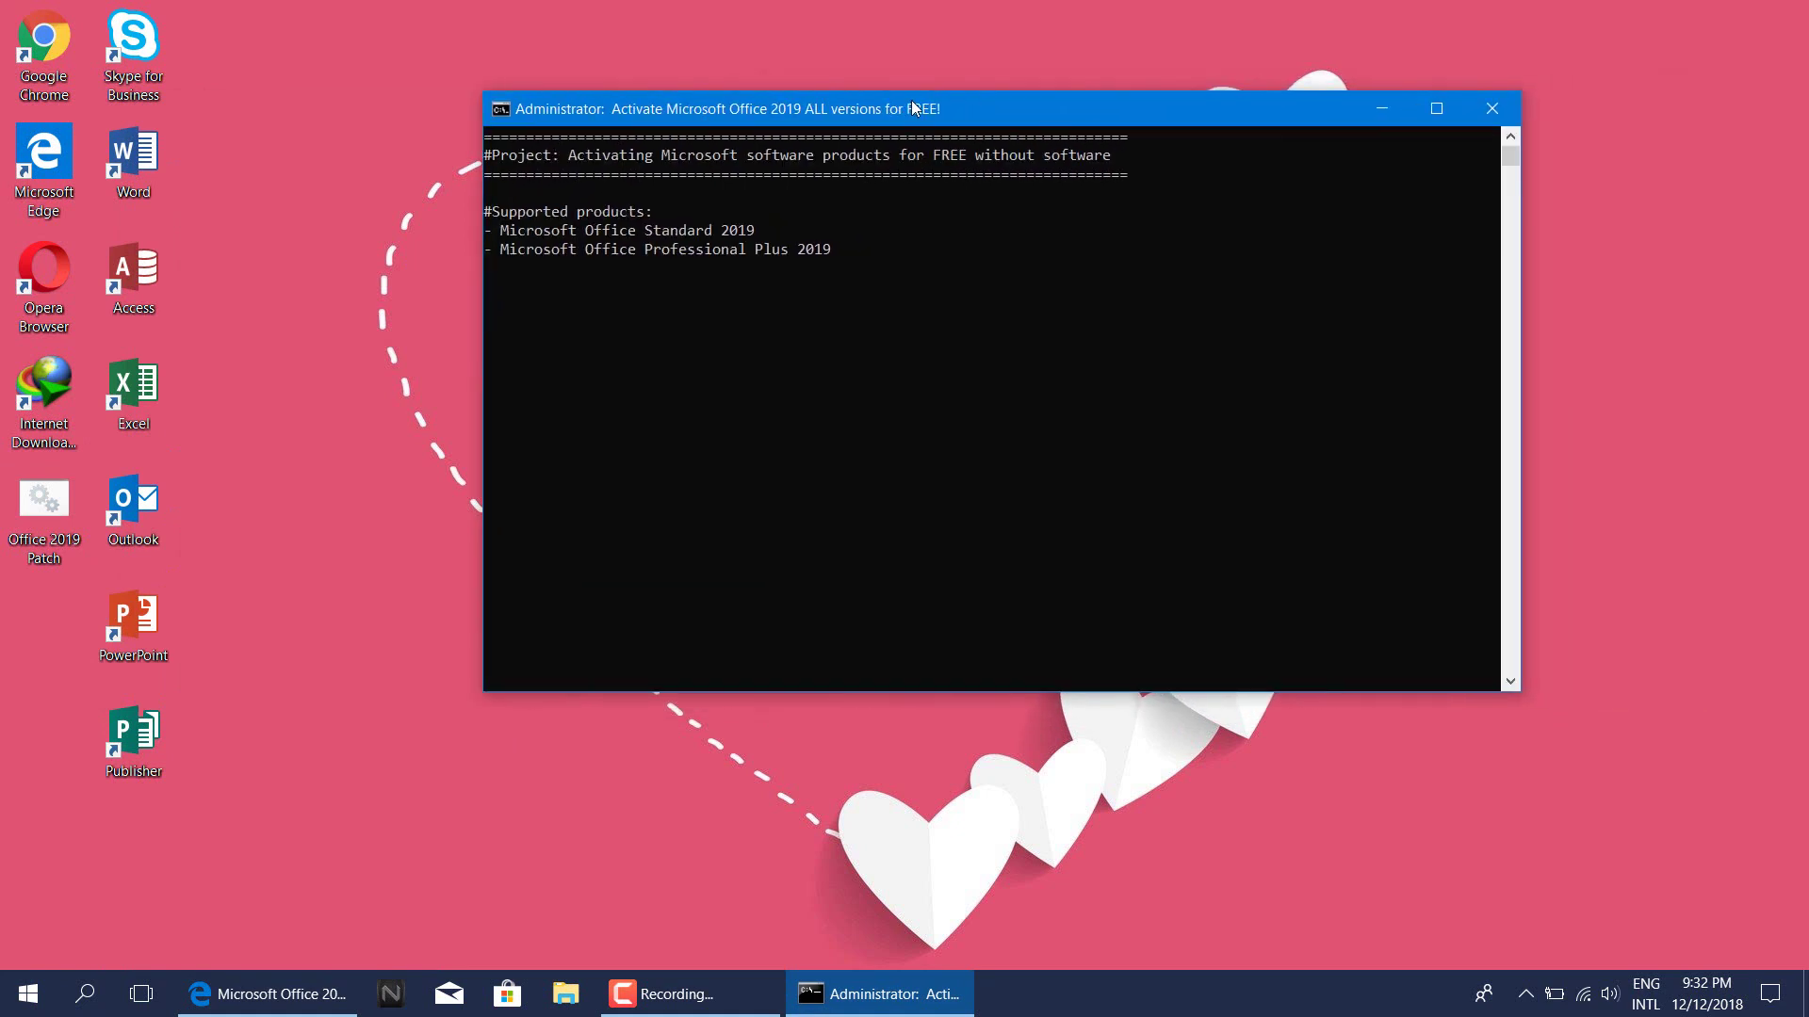